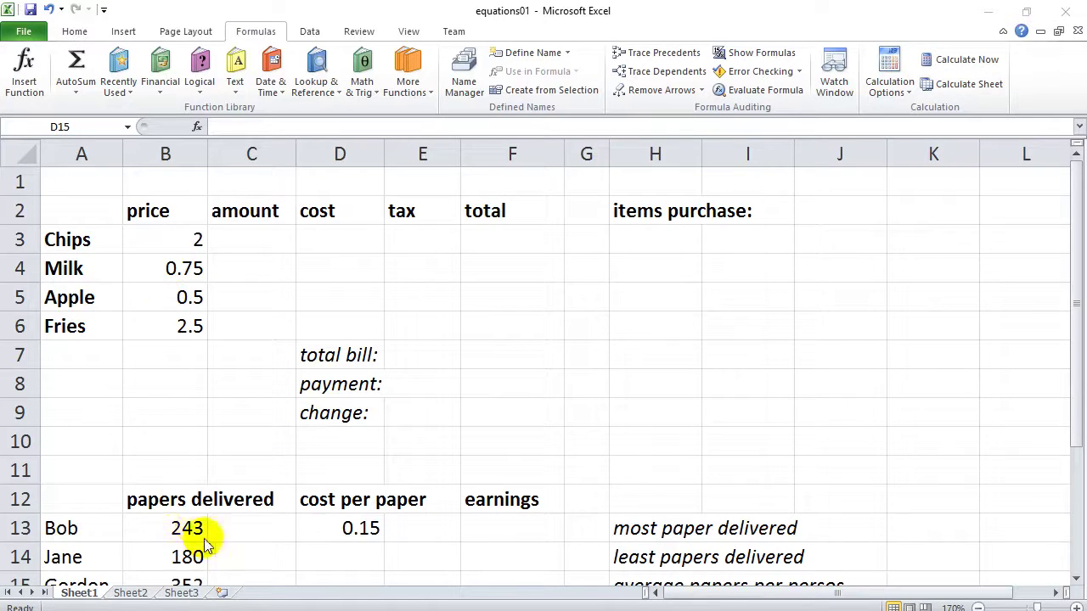
Examine the purchase table's price, amount, cost, tax and total headings and the cells beside total bill, payment and change
{"action": "left_click", "coordinate": [151, 216]}
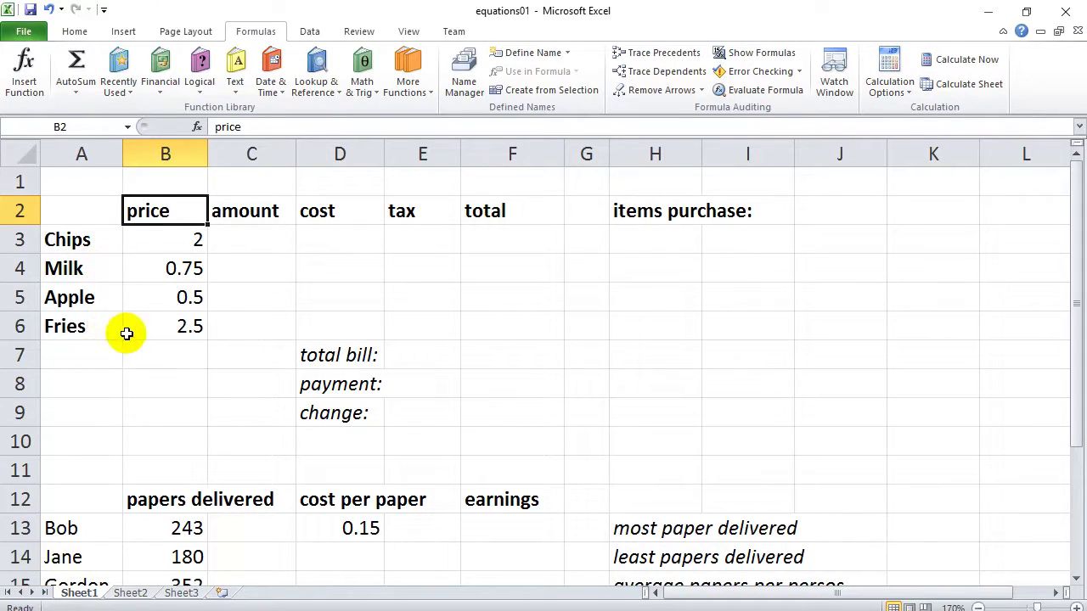
{"action": "left_click", "coordinate": [262, 219]}
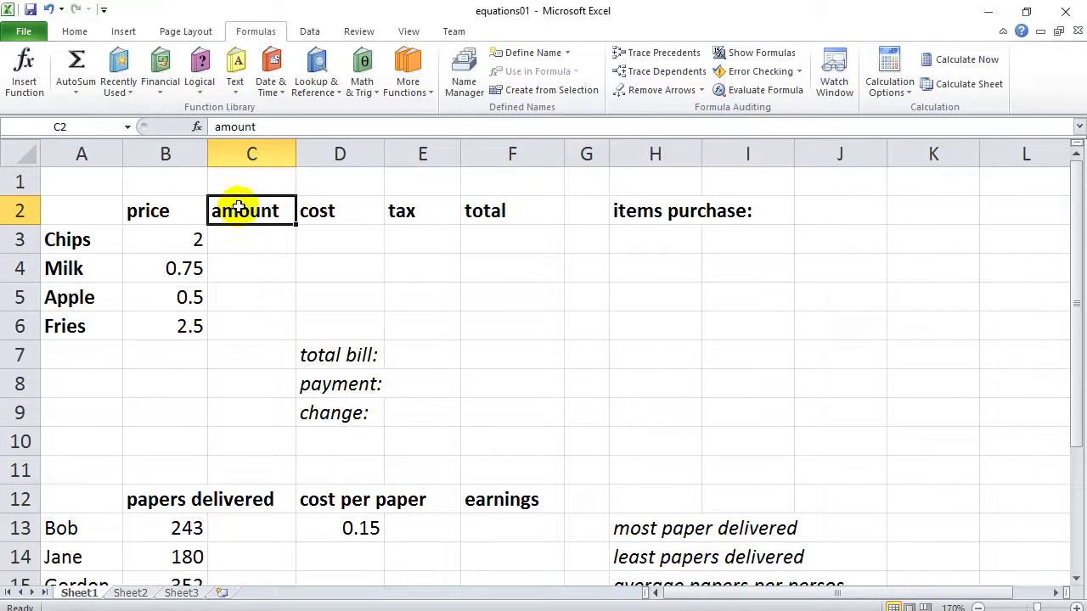
{"action": "left_click", "coordinate": [356, 213]}
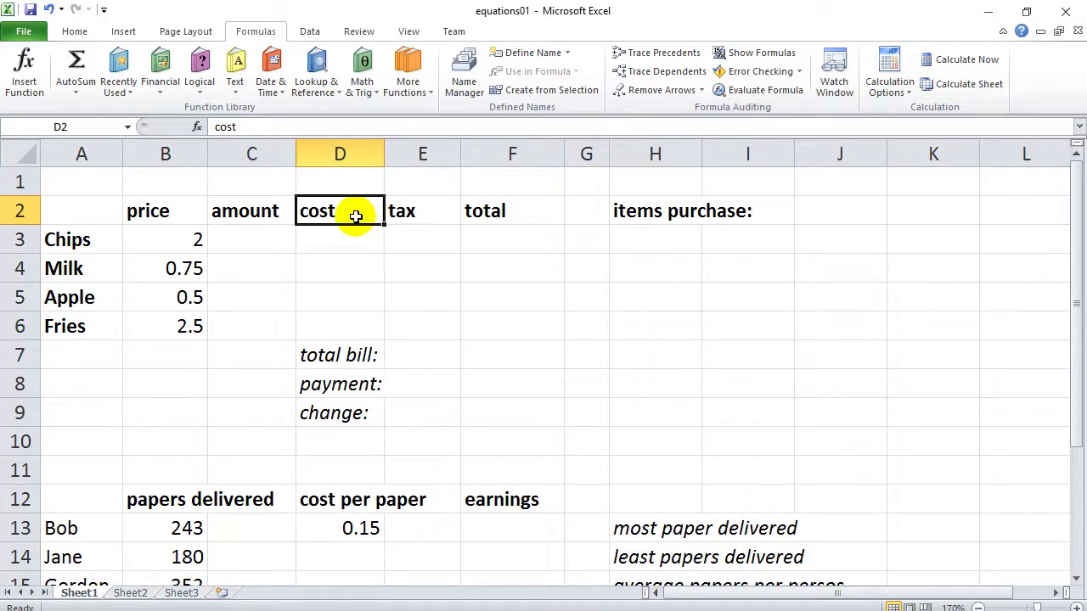
{"action": "left_click", "coordinate": [429, 216]}
{"action": "left_click", "coordinate": [528, 219]}
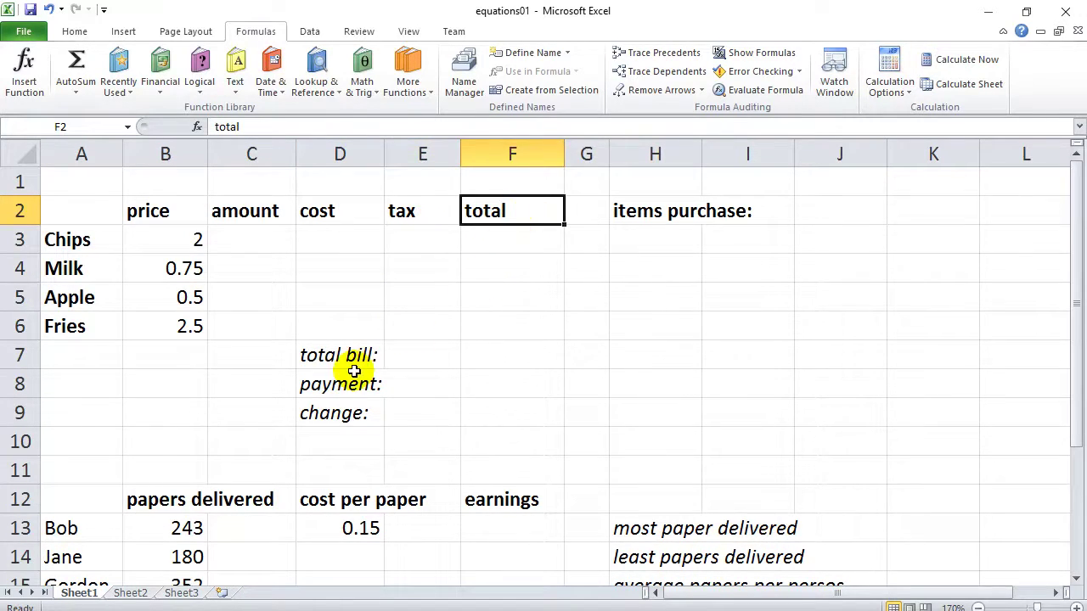
{"action": "left_click", "coordinate": [414, 358]}
{"action": "left_click", "coordinate": [418, 388]}
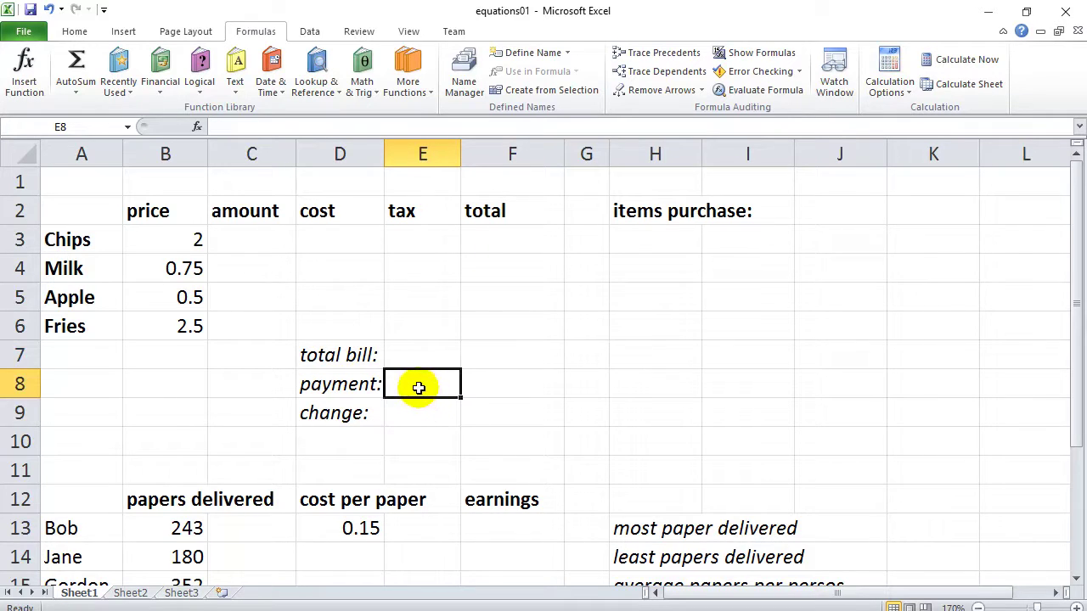
{"action": "left_click", "coordinate": [414, 417]}
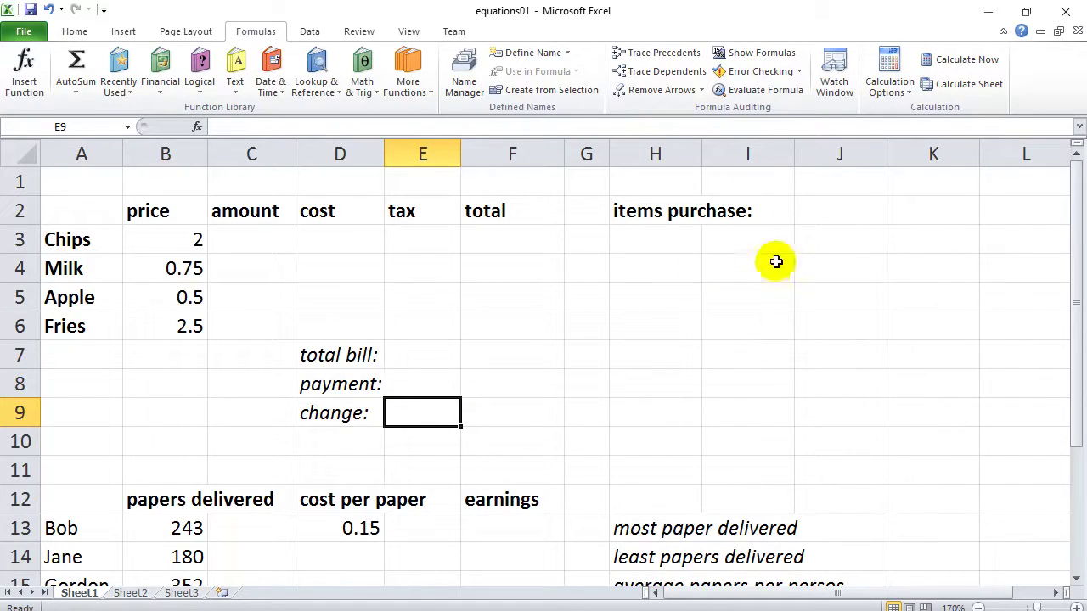
{"action": "left_click", "coordinate": [170, 383]}
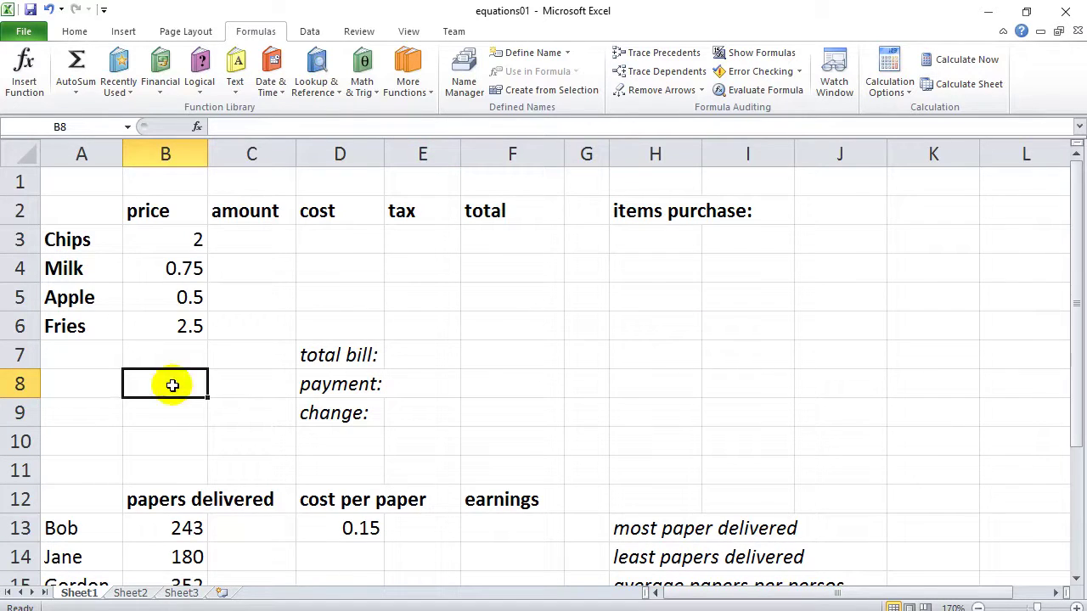
Enter the amounts 4, 1, 1 and 2 for chips, milk, apple and fries in C3:C6, and go to the chips cost cell
{"action": "left_click", "coordinate": [252, 245]}
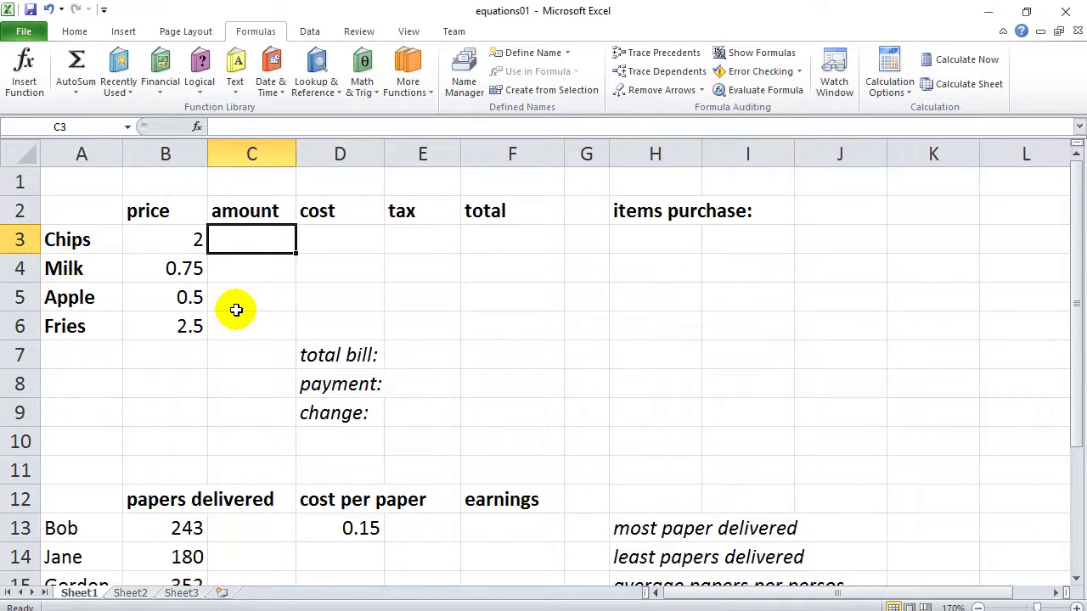
{"action": "type", "text": "4"}
{"action": "key", "text": "Return"}
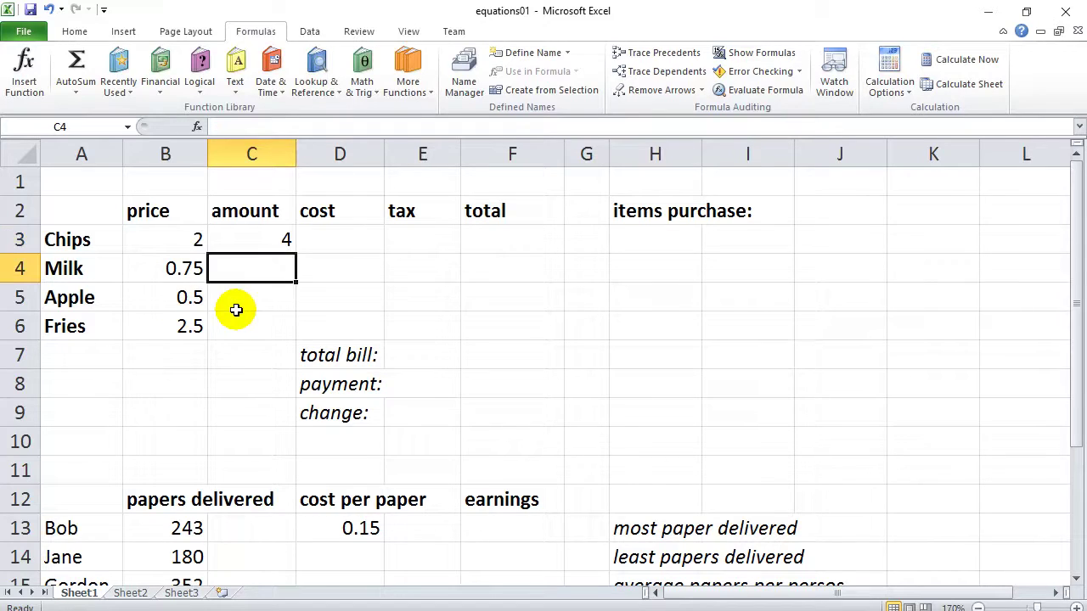
{"action": "type", "text": "1"}
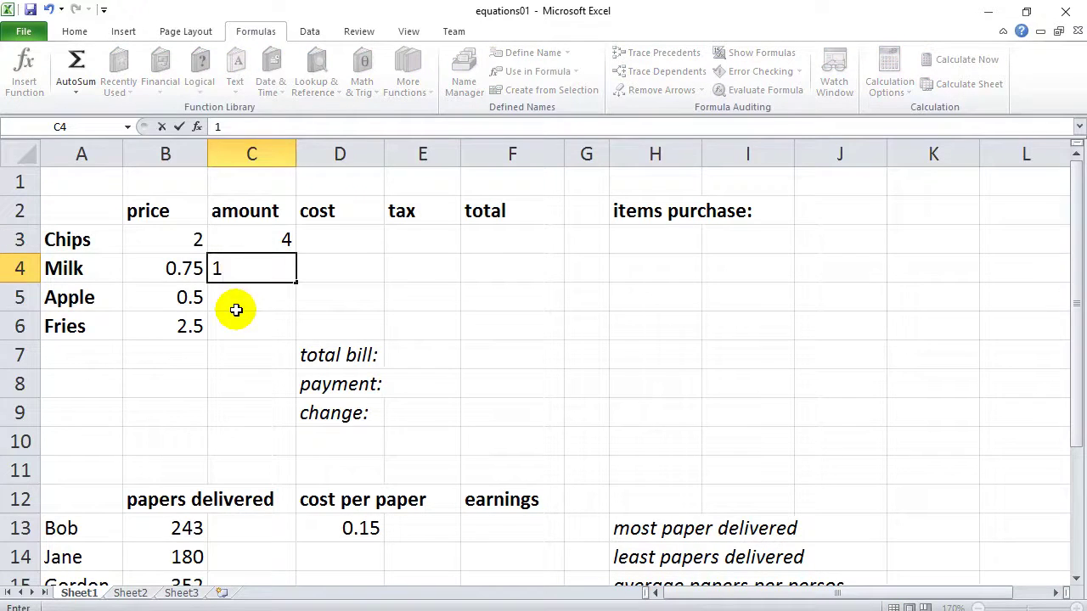
{"action": "key", "text": "Return"}
{"action": "type", "text": "1"}
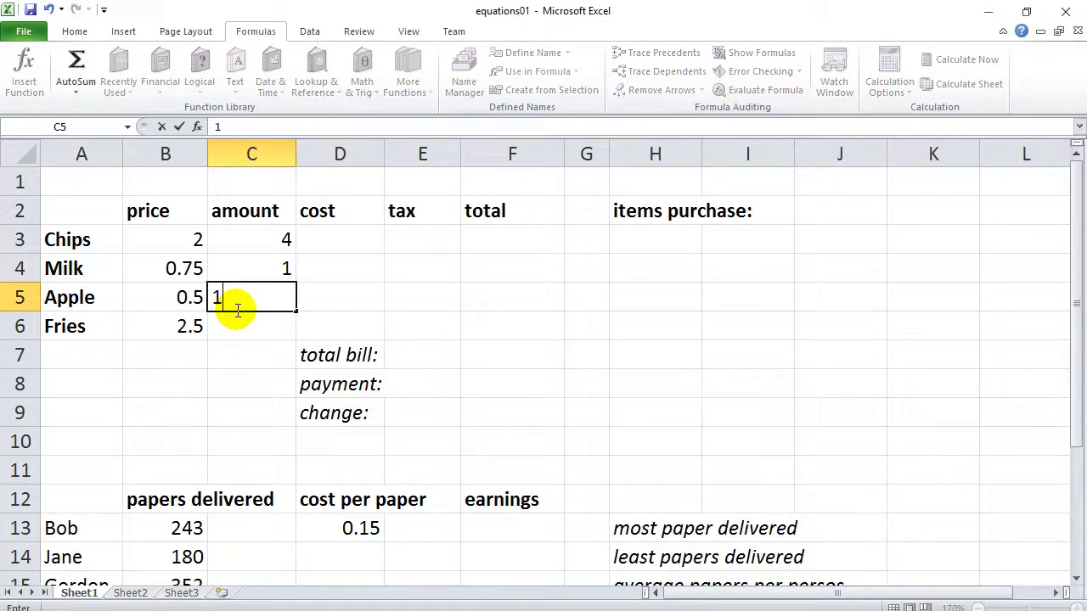
{"action": "key", "text": "Return"}
{"action": "type", "text": "2"}
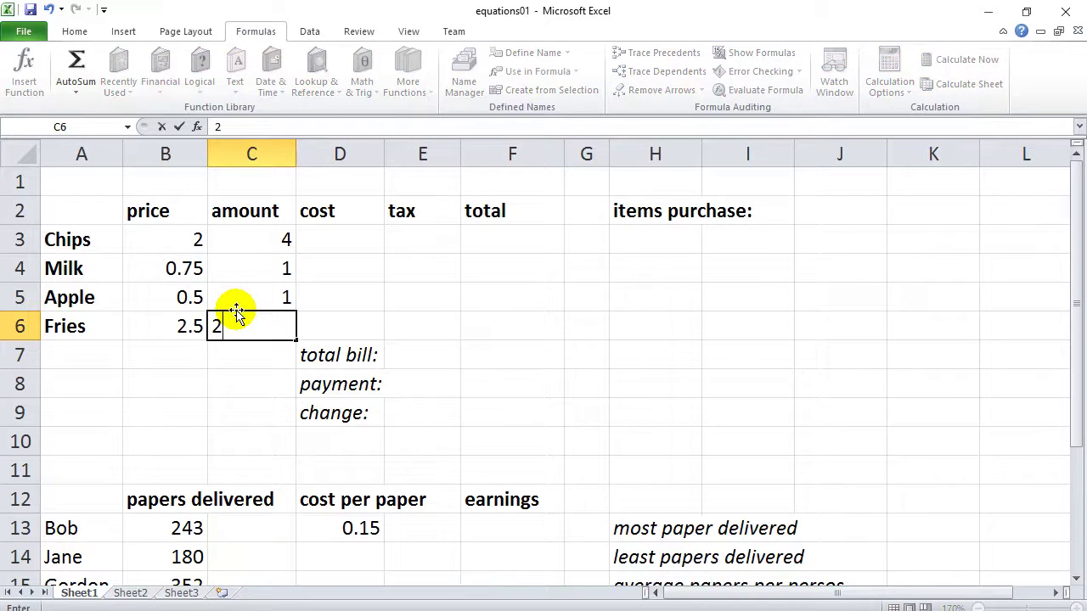
{"action": "key", "text": "Tab"}
{"action": "key", "text": "Up"}
{"action": "key", "text": "Up"}
{"action": "key", "text": "Up"}
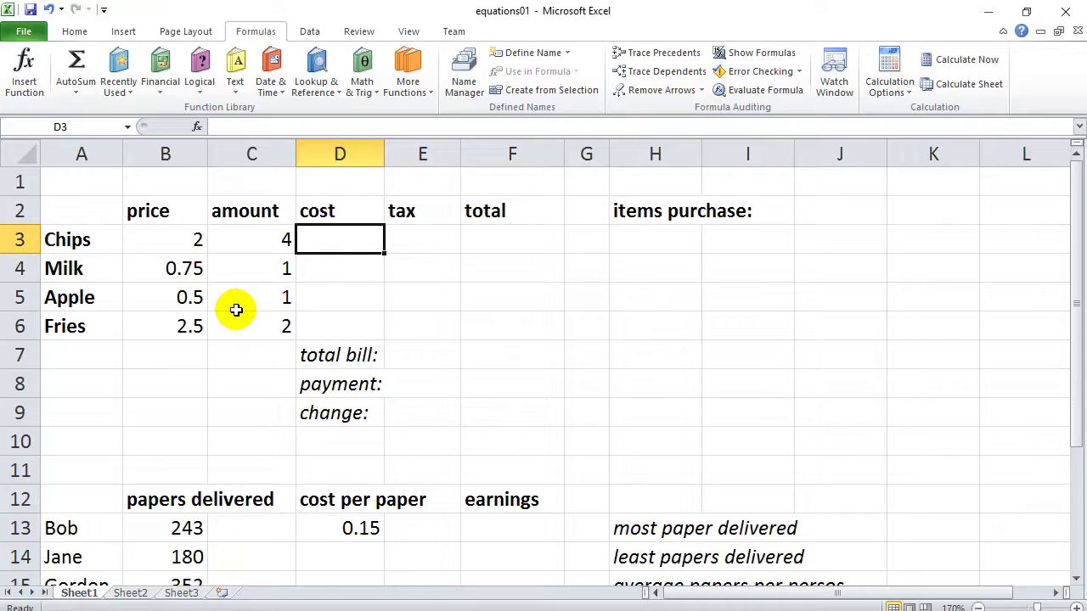
Try the chips cost in D3 as the plain number 8 and as the formula =2*4, erasing the typed numbers
{"action": "type", "text": "8"}
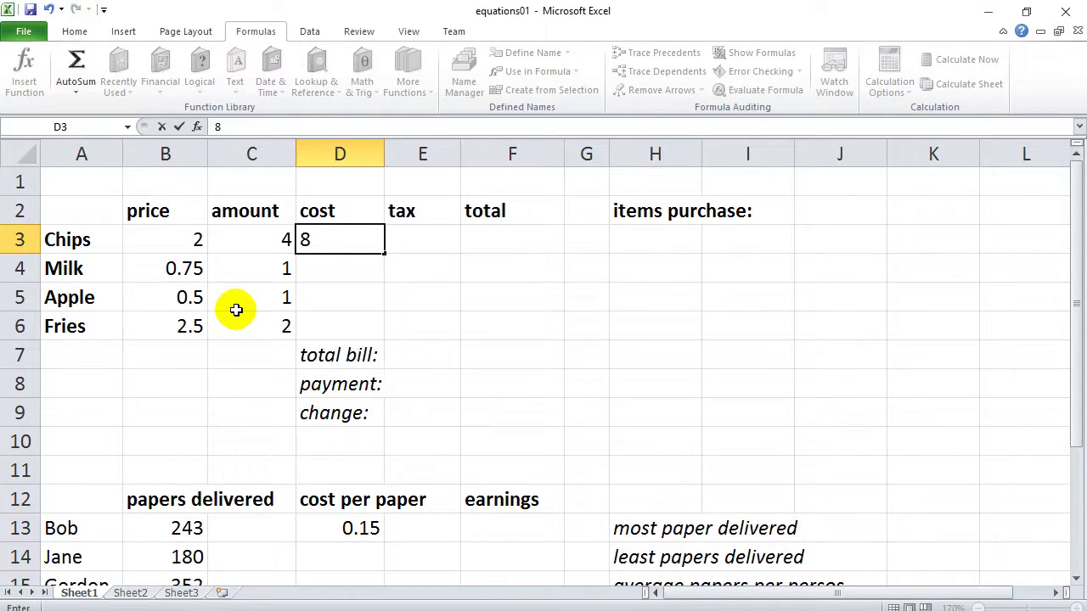
{"action": "key", "text": "BackSpace"}
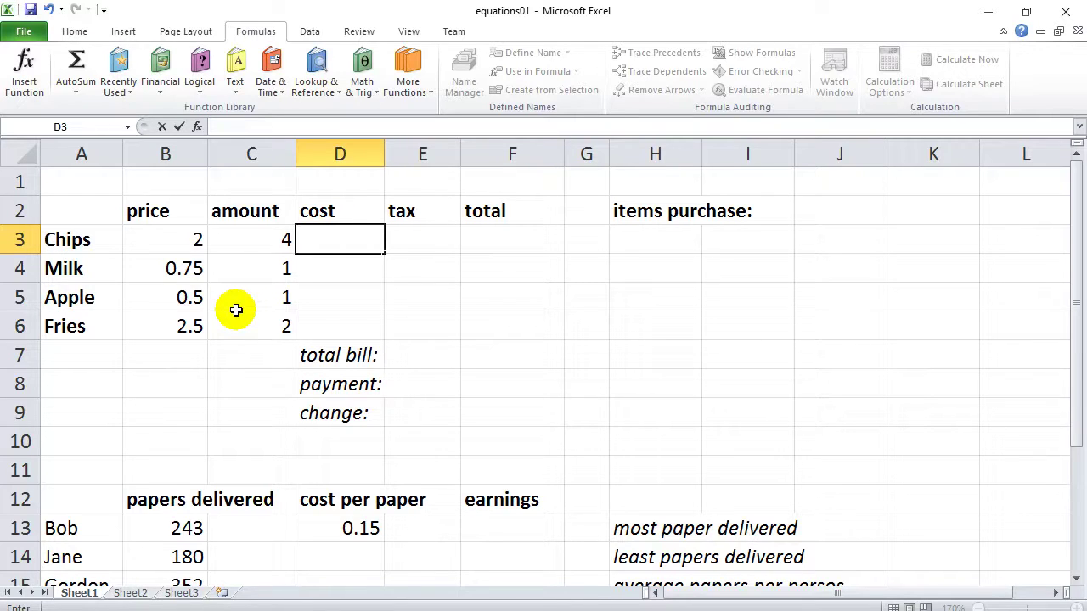
{"action": "type", "text": "="}
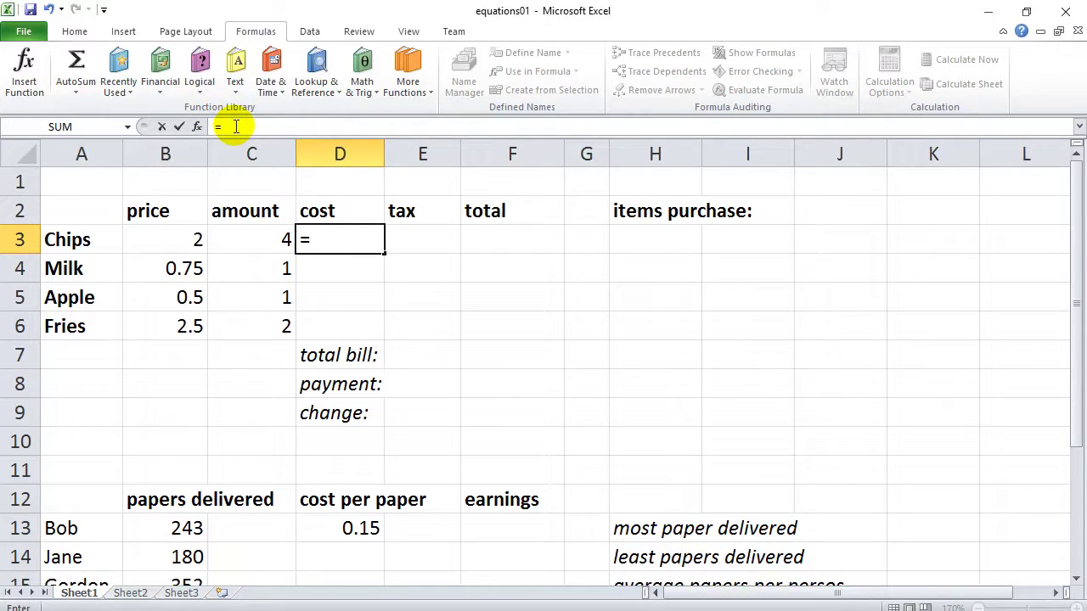
{"action": "left_click", "coordinate": [310, 238]}
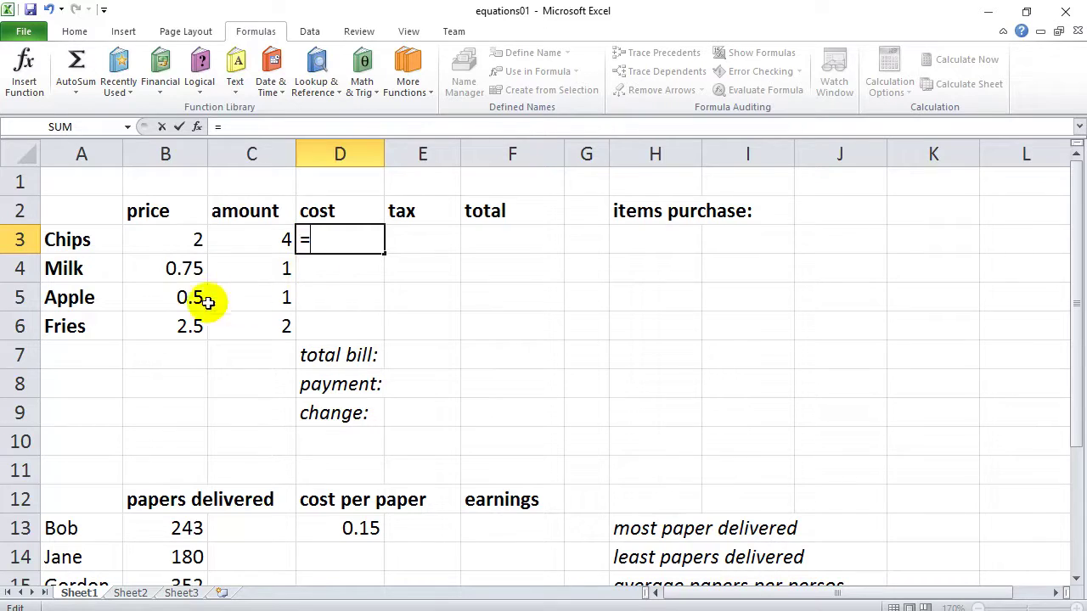
{"action": "type", "text": "2*4"}
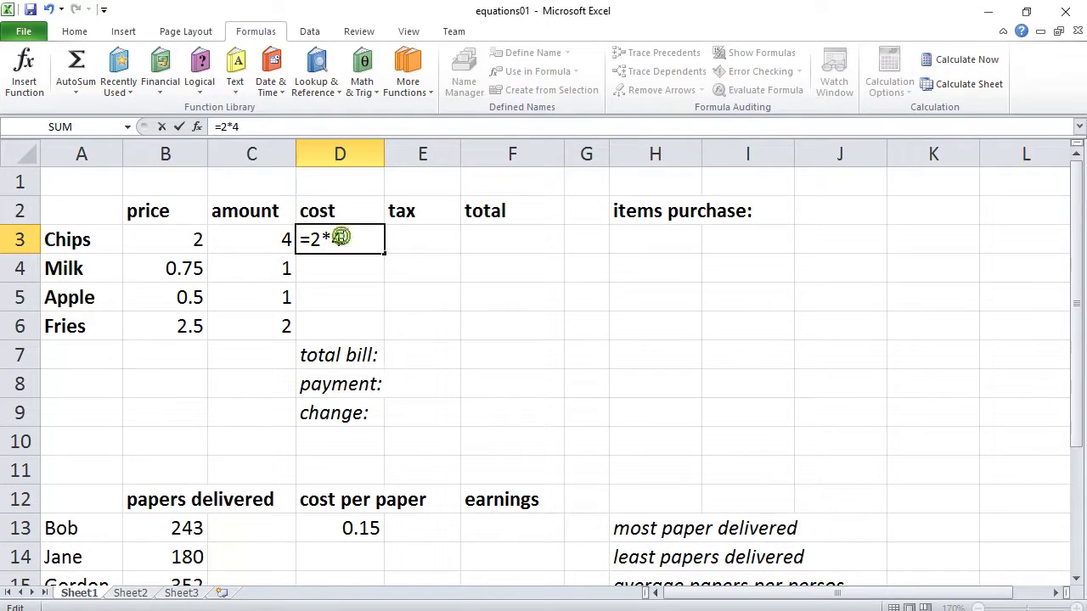
{"action": "key", "text": "BackSpace"}
{"action": "key", "text": "BackSpace"}
{"action": "key", "text": "BackSpace"}
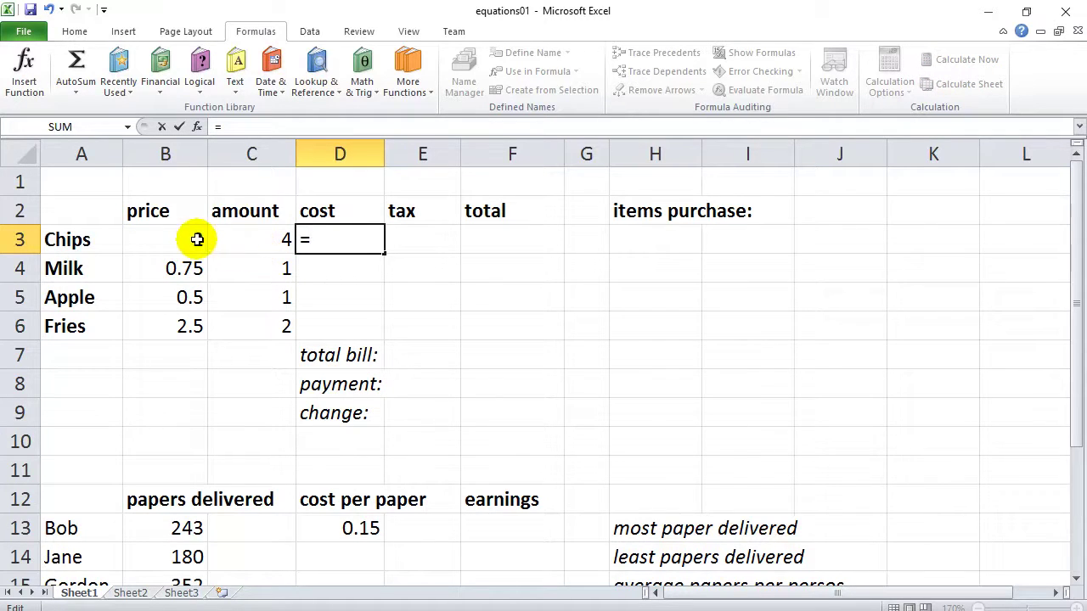
Try building =B3*C3 in D3 by picking the chips price and amount cells, and erase the whole formula
{"action": "left_click", "coordinate": [172, 241]}
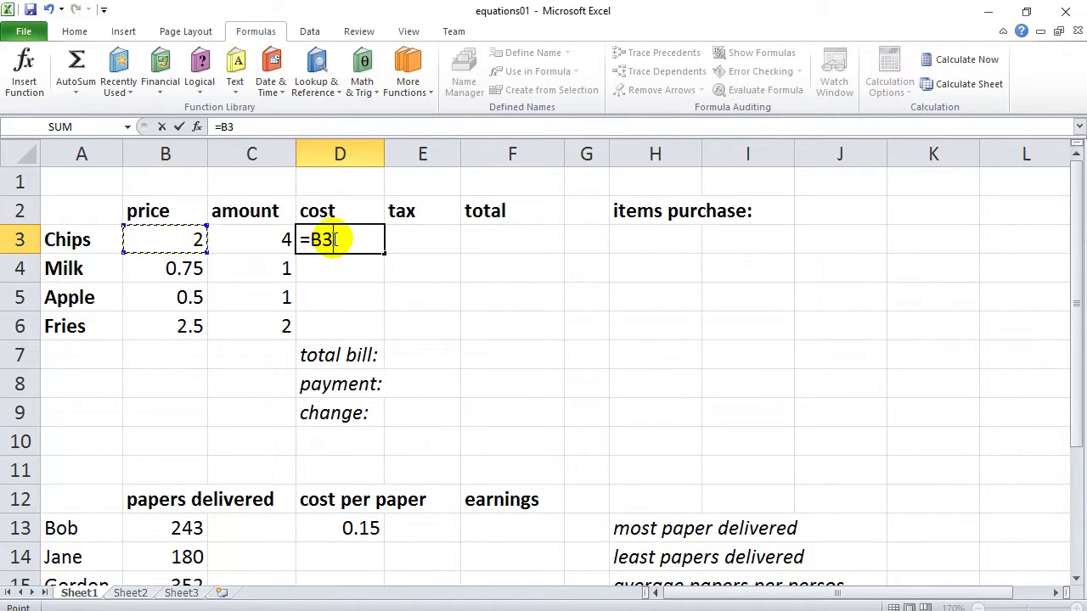
{"action": "type", "text": "*"}
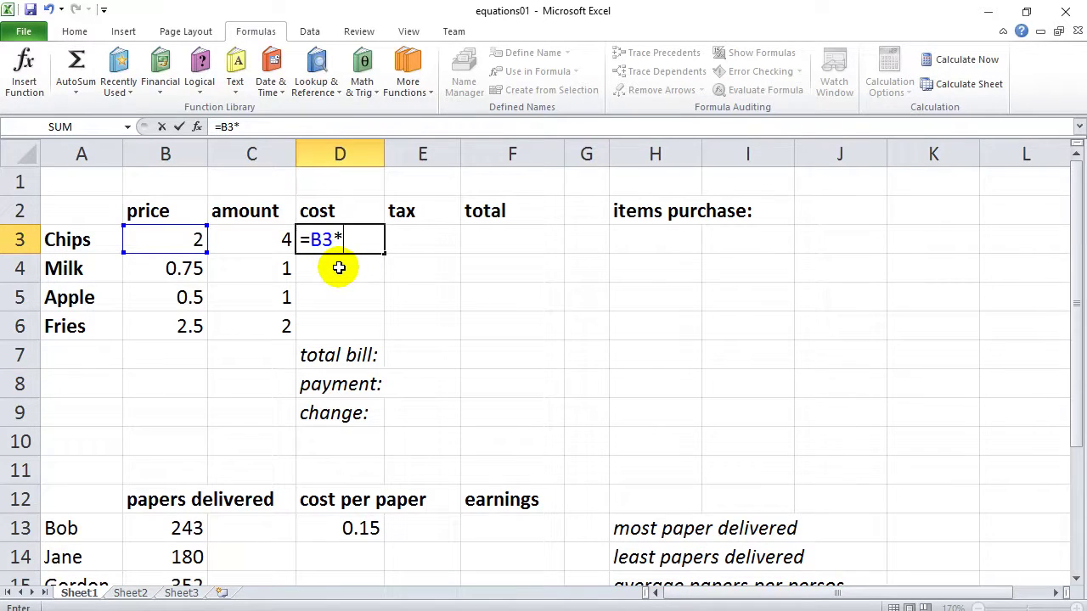
{"action": "left_click", "coordinate": [255, 240]}
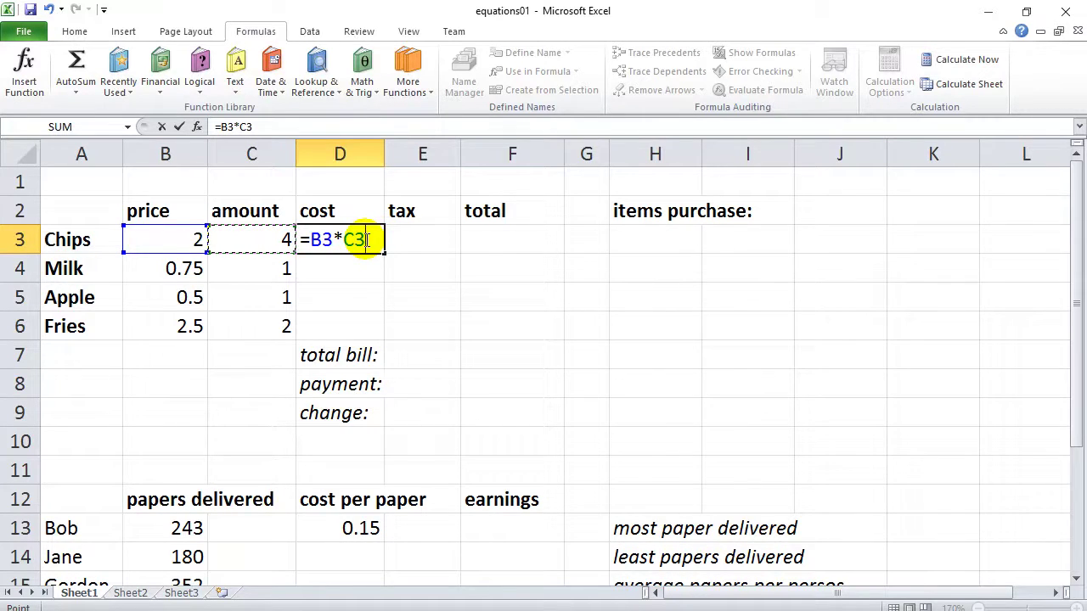
{"action": "key", "text": "BackSpace"}
{"action": "key", "text": "BackSpace"}
{"action": "key", "text": "BackSpace"}
{"action": "key", "text": "BackSpace"}
{"action": "key", "text": "BackSpace"}
{"action": "key", "text": "BackSpace"}
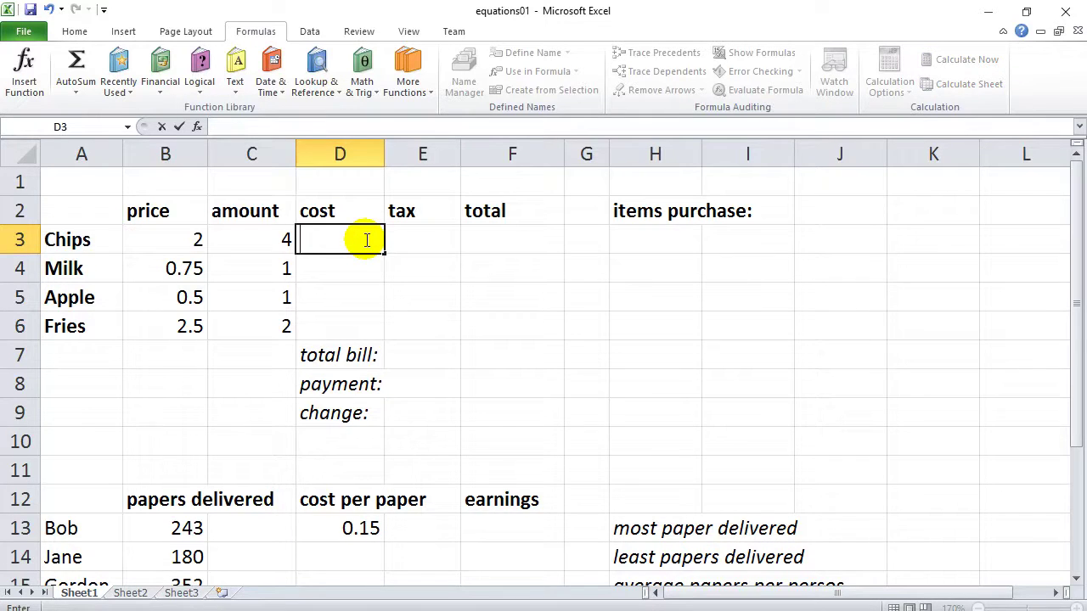
Calculate the chips cost in D3 with the formula =b3*c3 and check the stored formula
{"action": "type", "text": "=b3"}
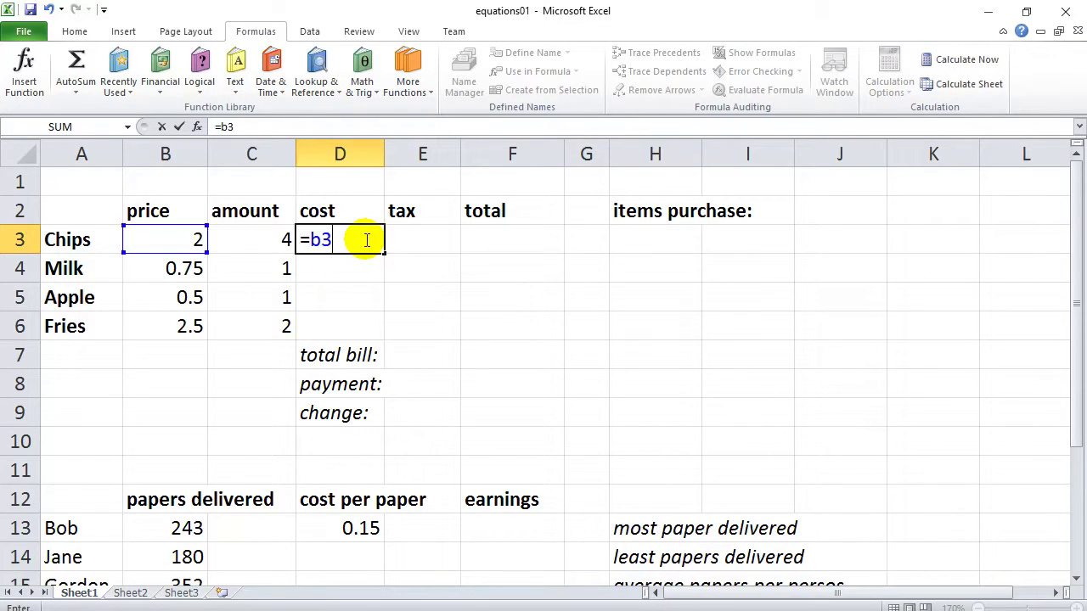
{"action": "type", "text": "*c3"}
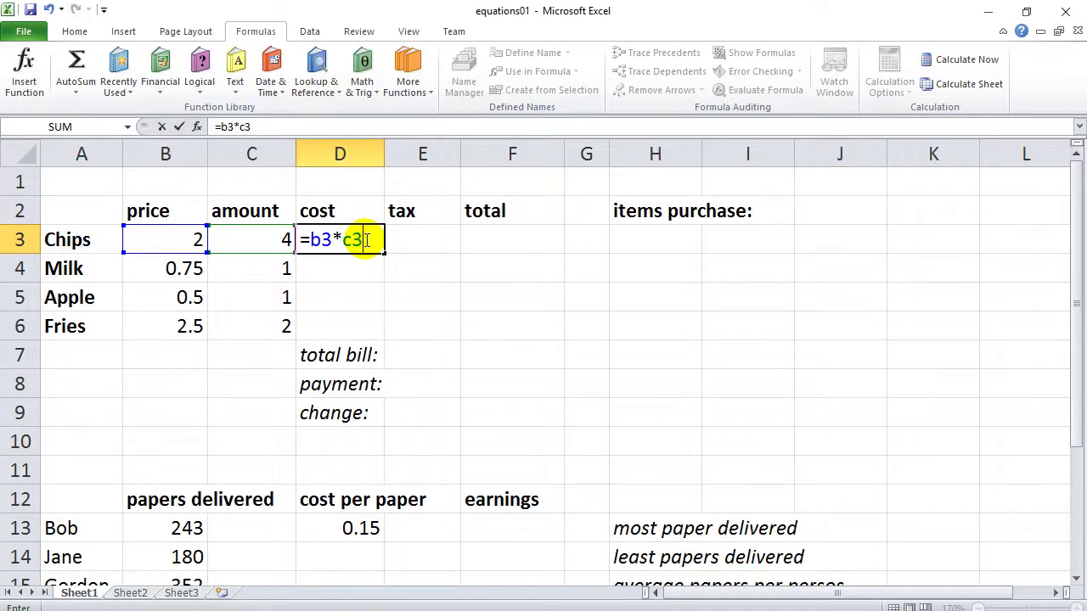
{"action": "key", "text": "Return"}
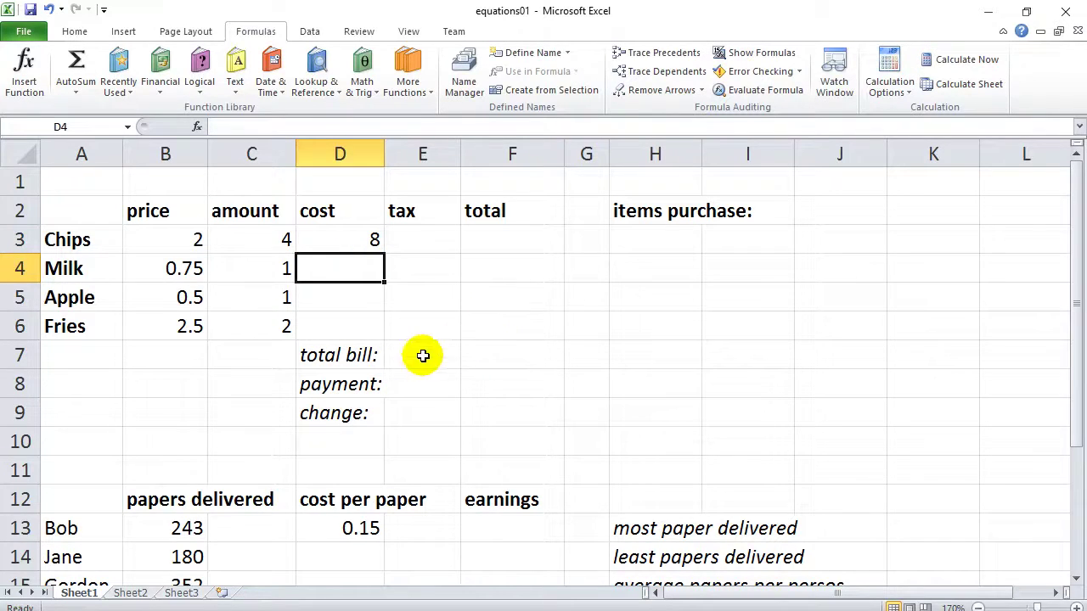
{"action": "left_click", "coordinate": [342, 245]}
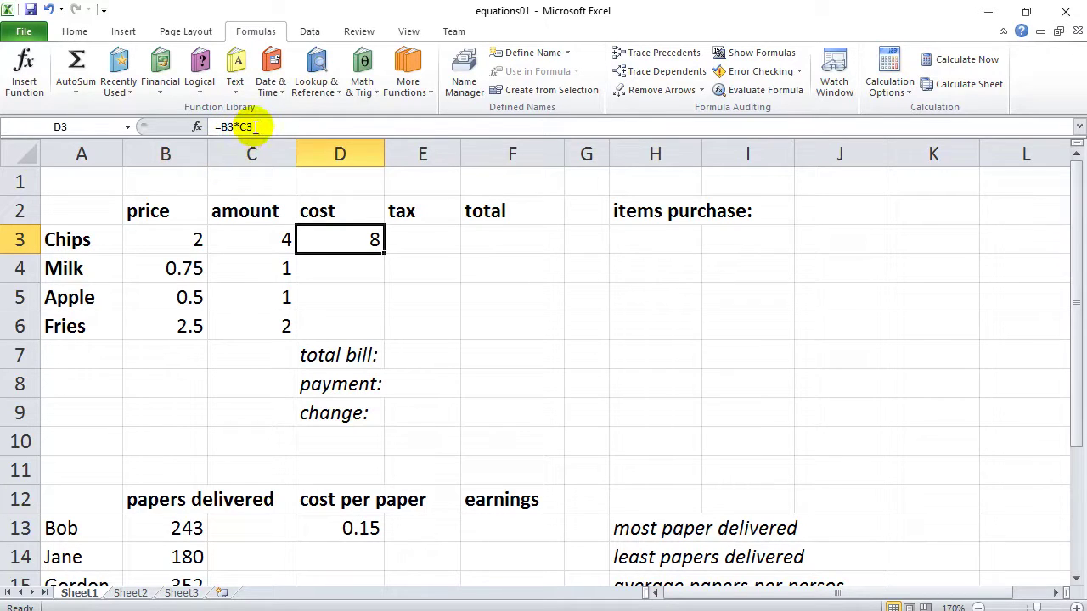
Try calculating the milk cost in D4 with the formula =b4*c4, and delete the cell's content
{"action": "left_click", "coordinate": [346, 270]}
{"action": "type", "text": "="}
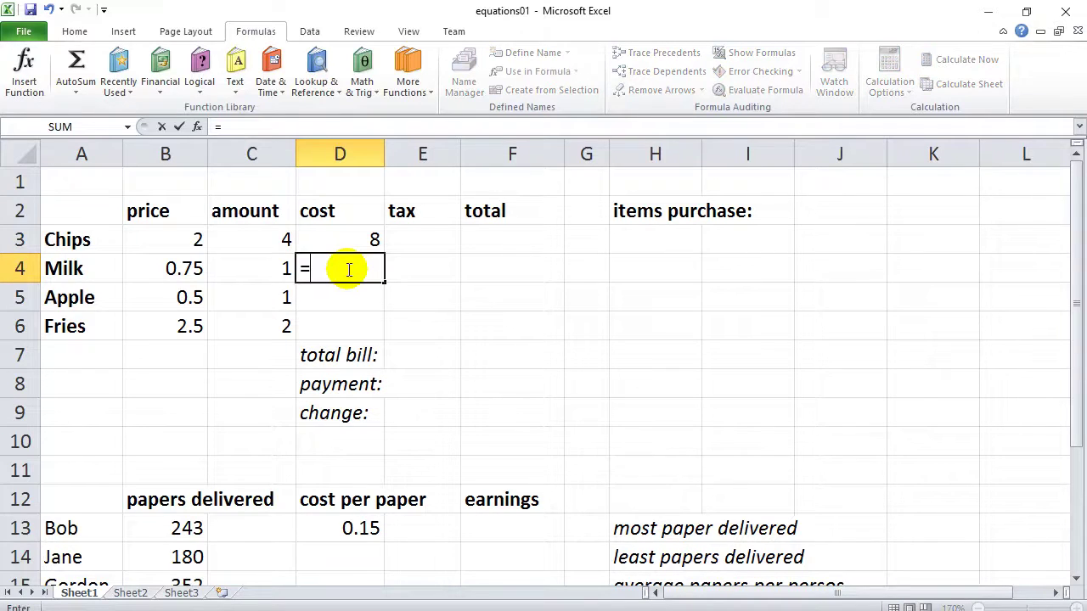
{"action": "type", "text": "b4"}
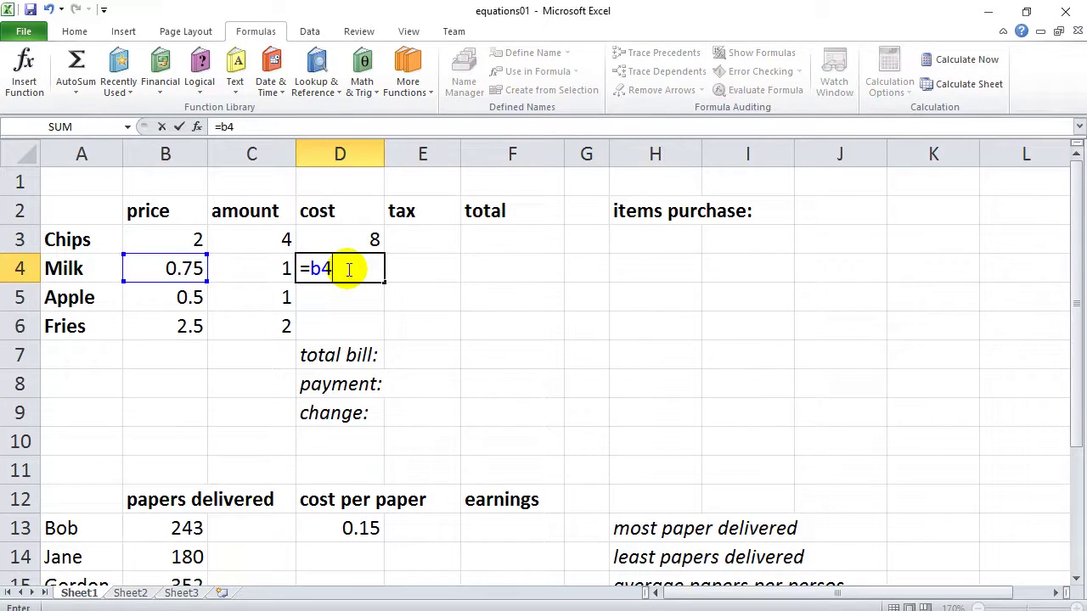
{"action": "type", "text": "*c4"}
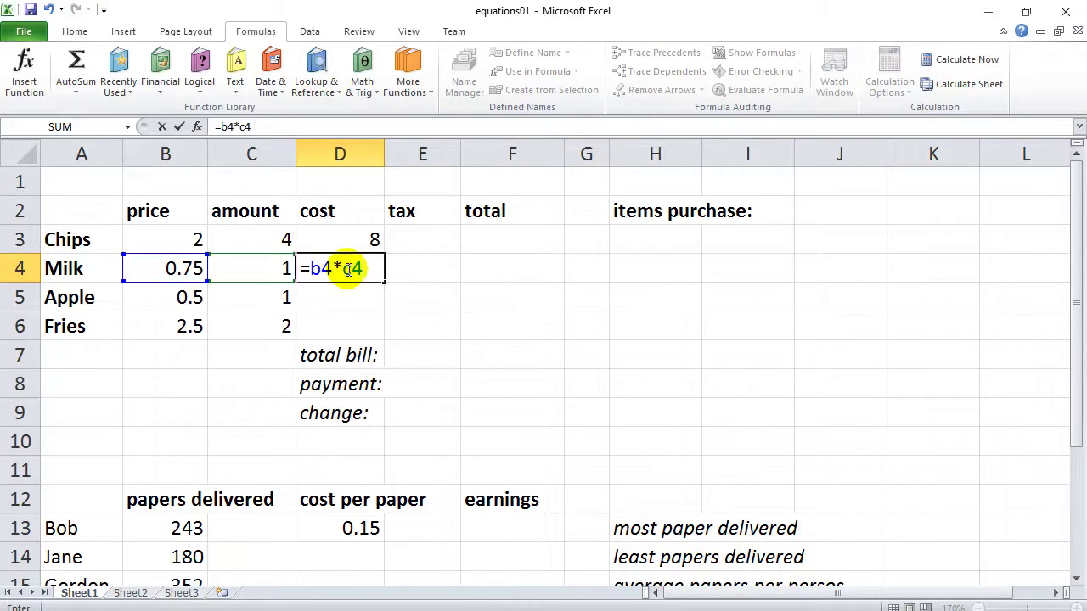
{"action": "key", "text": "Return"}
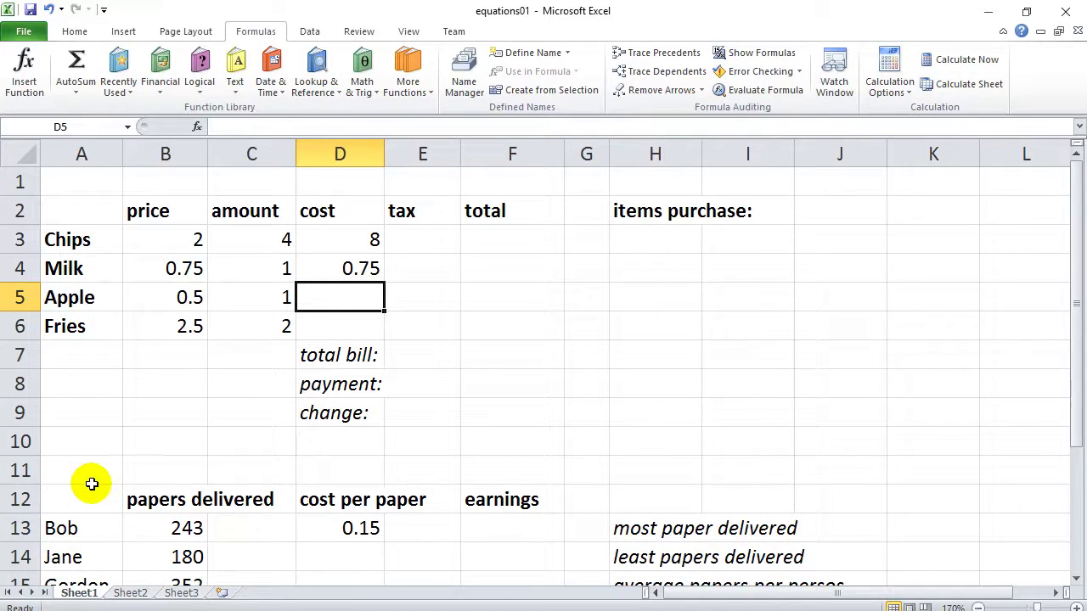
{"action": "left_click", "coordinate": [357, 277]}
{"action": "left_click", "coordinate": [357, 277]}
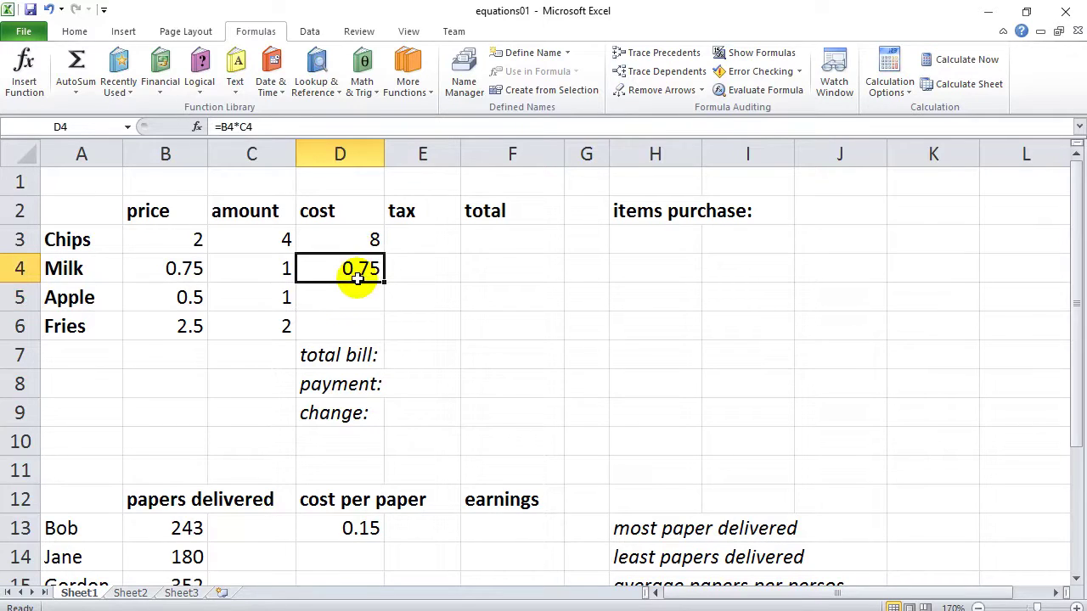
{"action": "key", "text": "Delete"}
Fill the chips cost formula from D3 down to D6 for milk, apple and fries, and check the copy in D4
{"action": "left_click", "coordinate": [339, 243]}
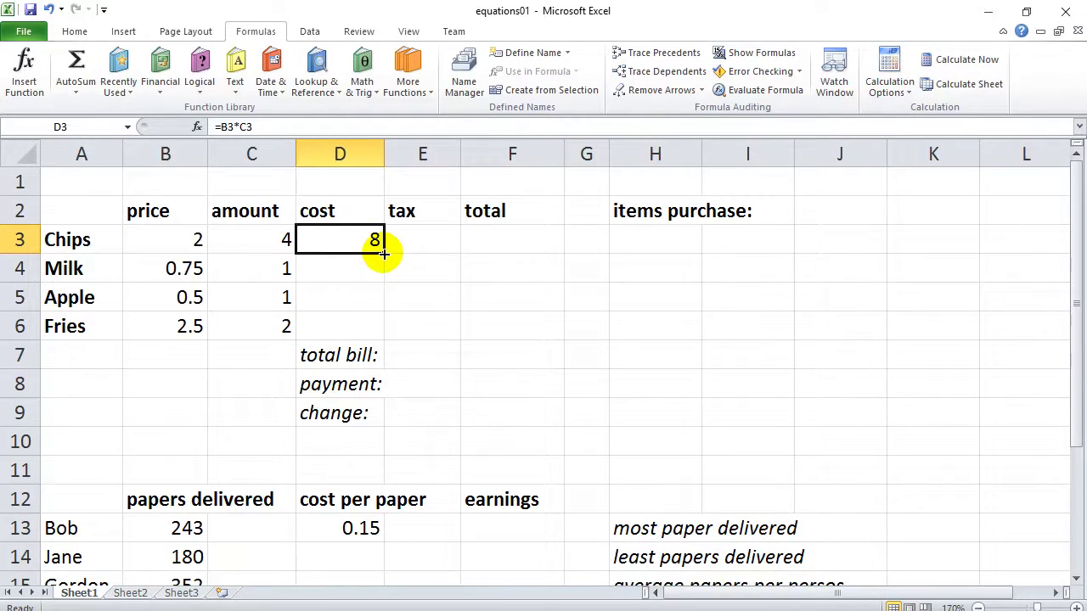
{"action": "left_click_drag", "start_coordinate": [383, 254], "coordinate": [386, 327]}
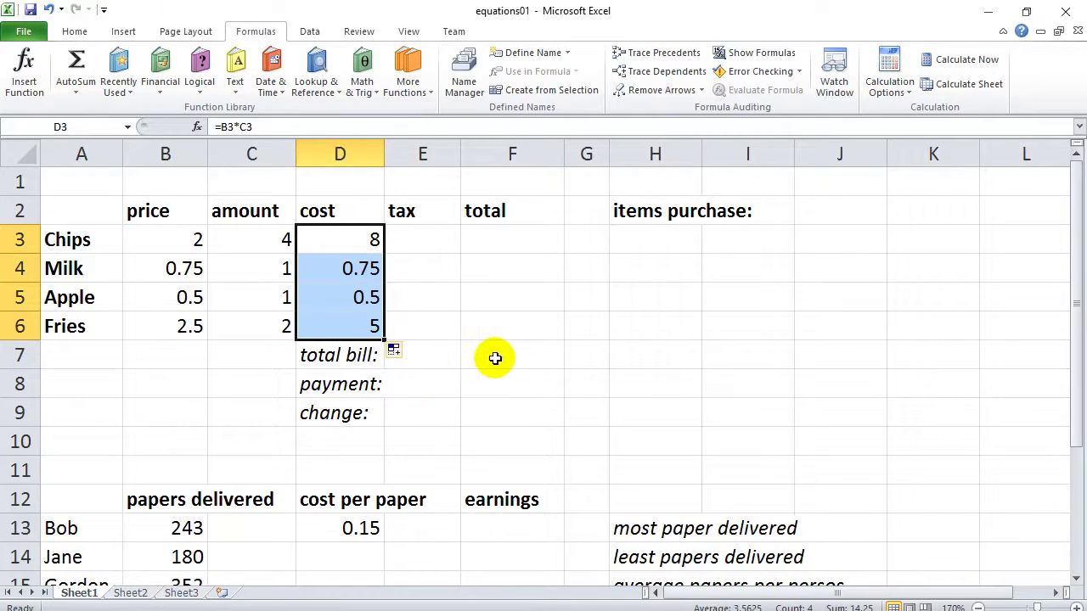
{"action": "left_click", "coordinate": [331, 270]}
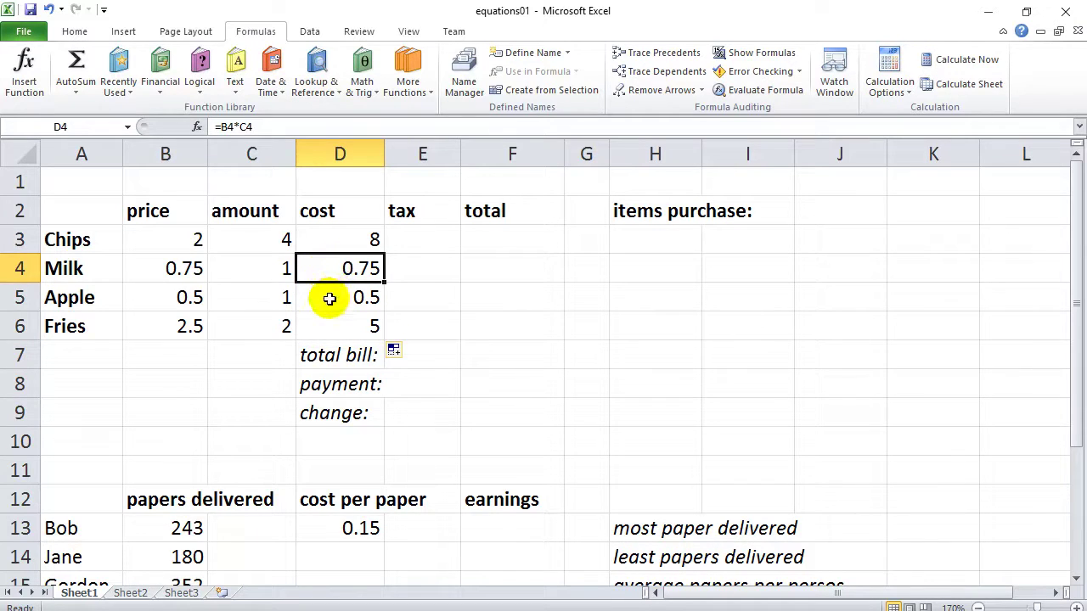
Examine the copied cost formulas in D3 to D6 and the amounts they refer to in column C
{"action": "left_click", "coordinate": [330, 292]}
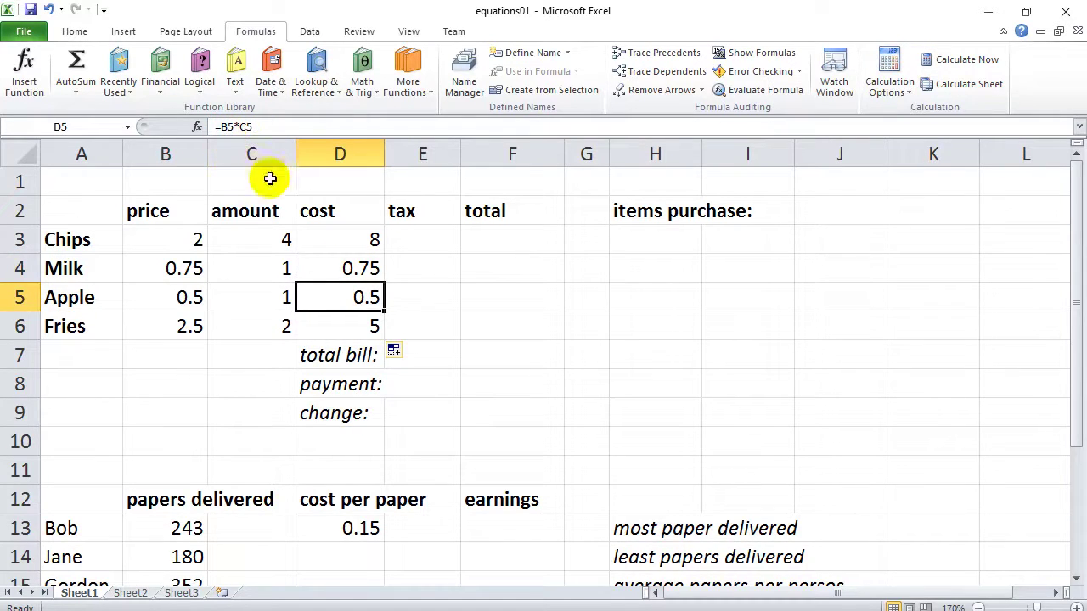
{"action": "left_click", "coordinate": [332, 326]}
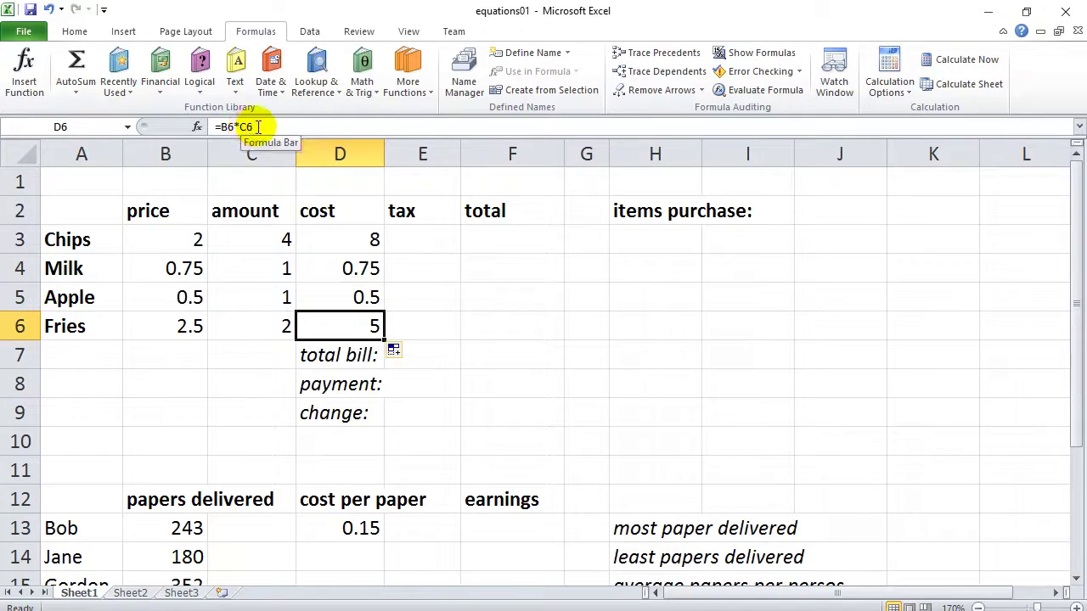
{"action": "left_click", "coordinate": [355, 244]}
{"action": "left_click", "coordinate": [342, 264]}
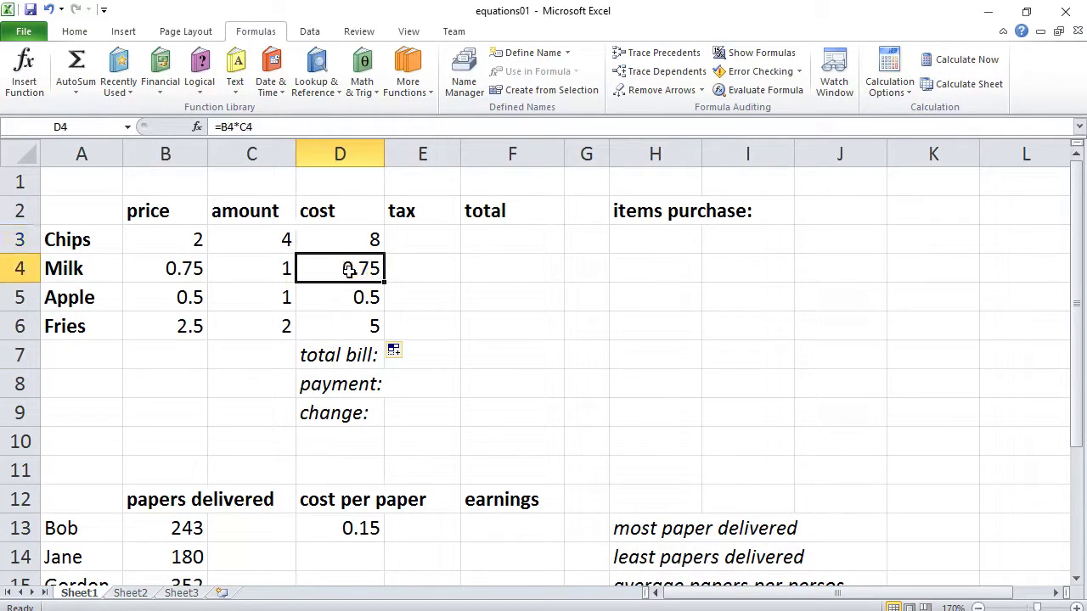
{"action": "left_click", "coordinate": [355, 304]}
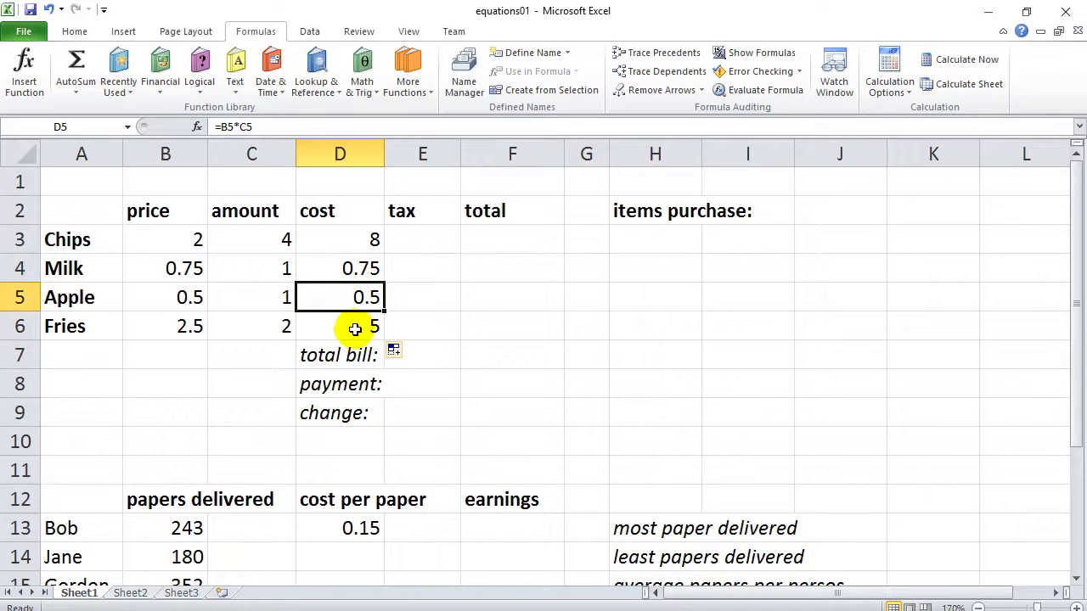
{"action": "left_click", "coordinate": [353, 324]}
{"action": "left_click", "coordinate": [250, 282]}
{"action": "left_click", "coordinate": [245, 318]}
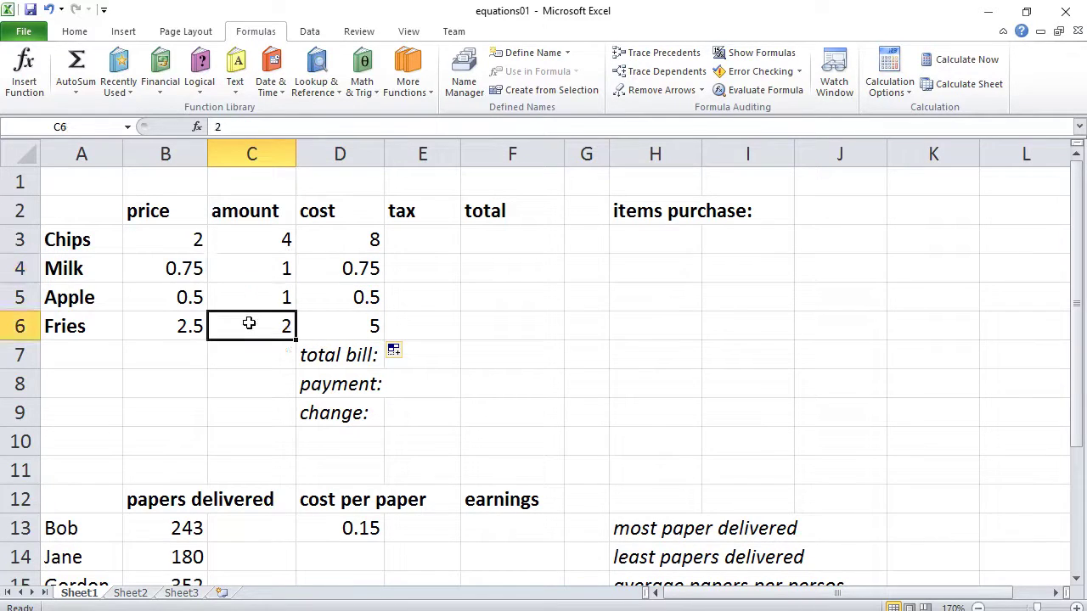
{"action": "left_click", "coordinate": [245, 303]}
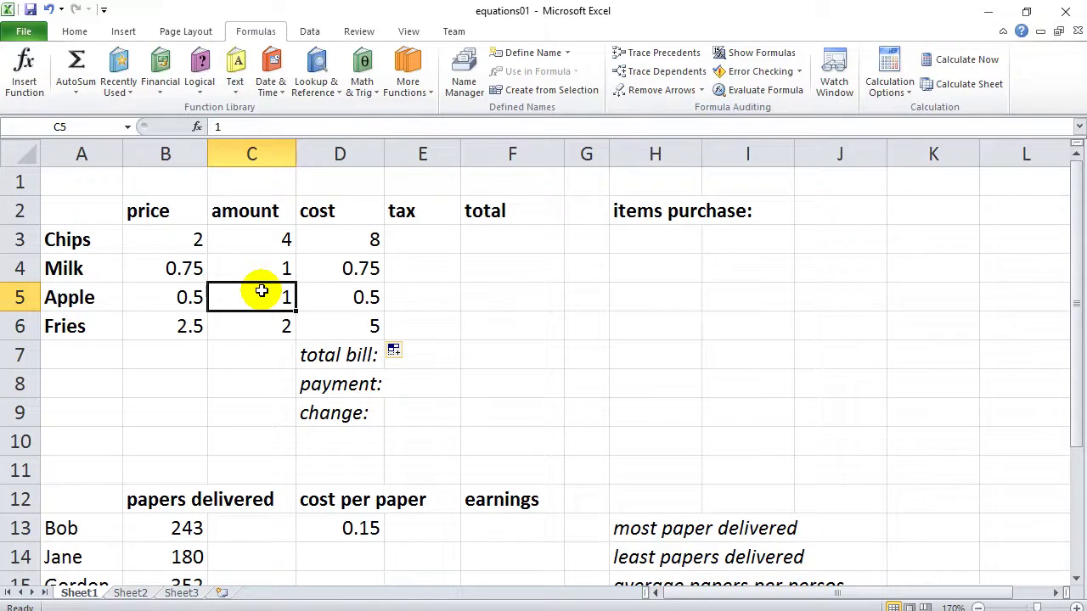
{"action": "left_click", "coordinate": [332, 245]}
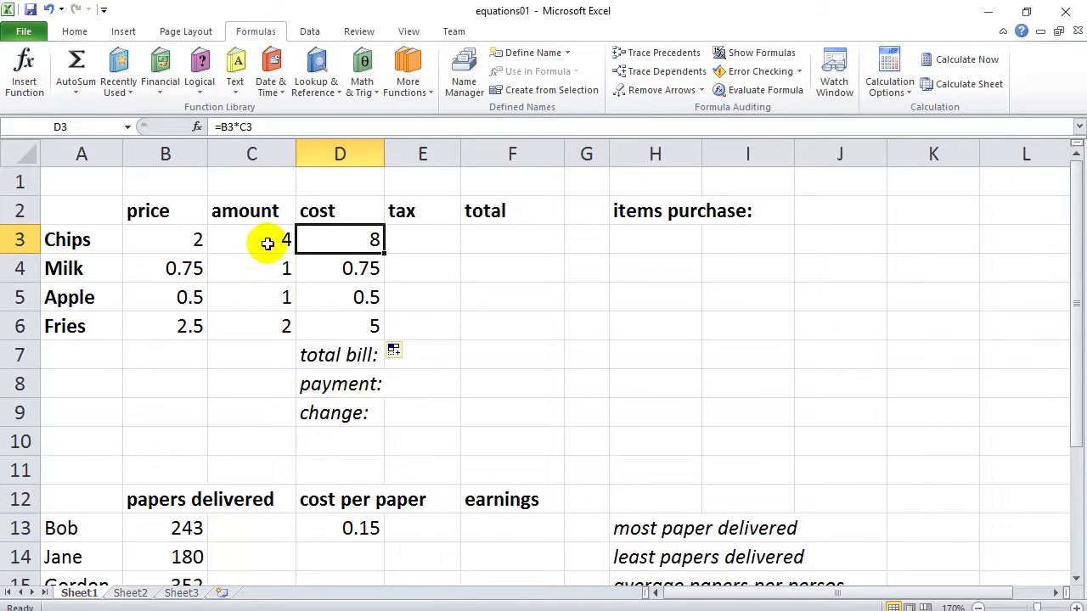
Calculate the chips tax in E3 with the formula =D3*0.07 and check the stored formula
{"action": "left_click", "coordinate": [417, 243]}
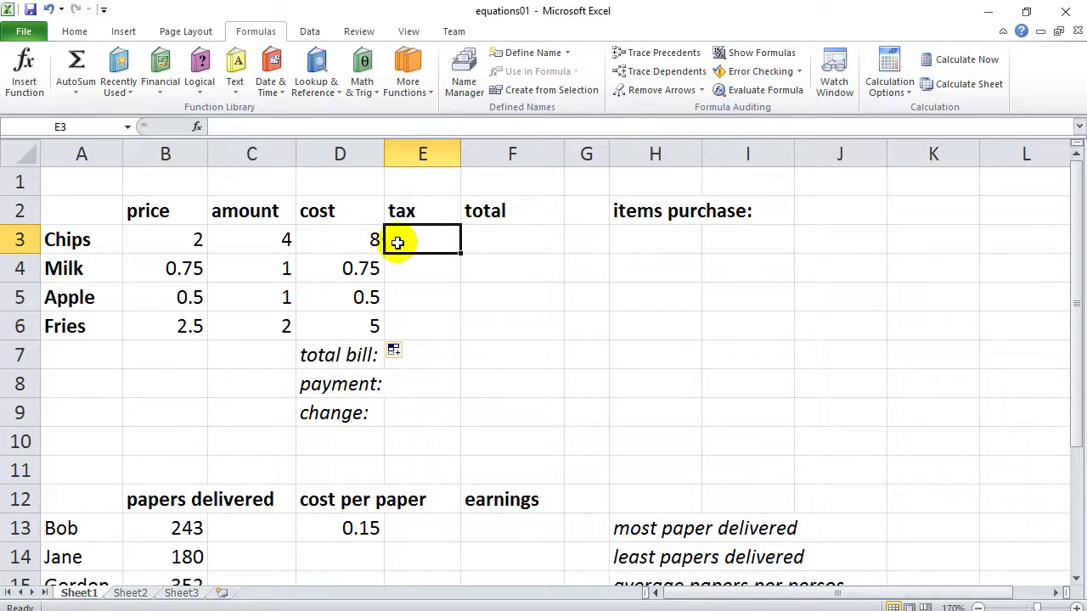
{"action": "left_click", "coordinate": [356, 238]}
{"action": "left_click", "coordinate": [416, 241]}
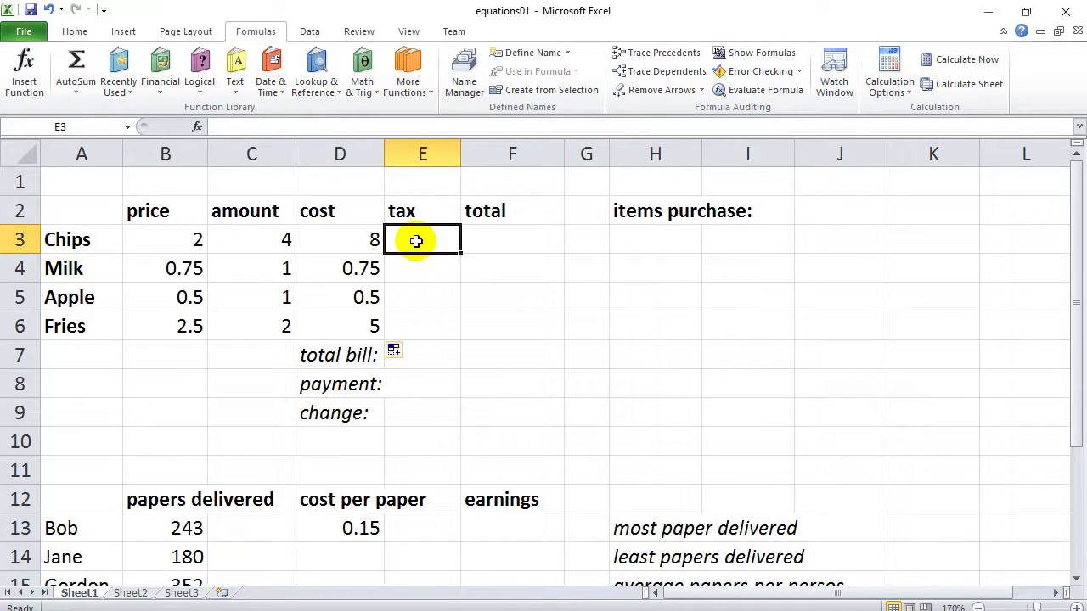
{"action": "type", "text": "="}
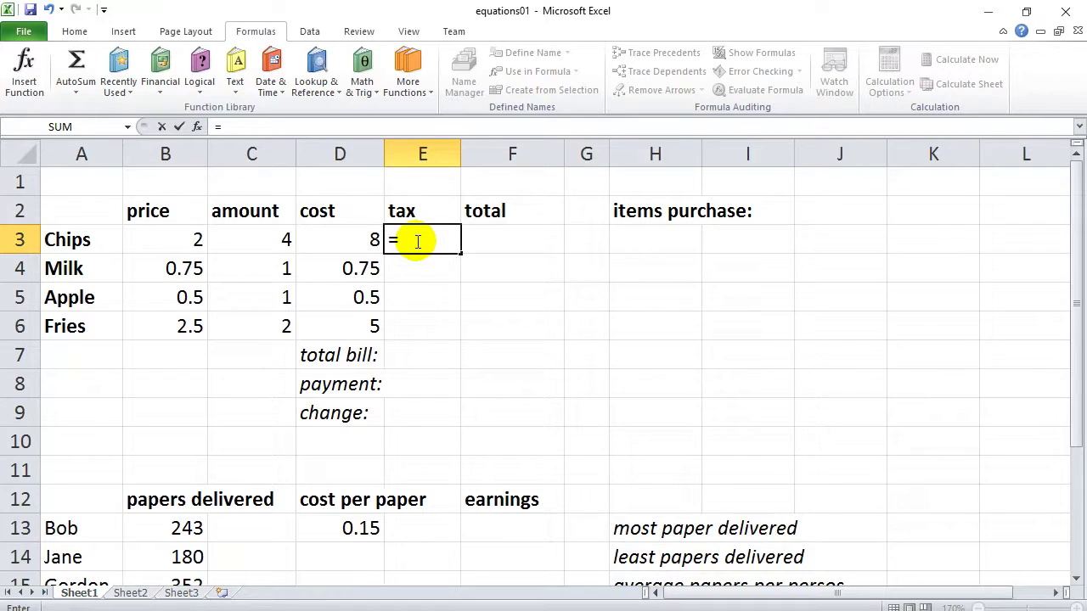
{"action": "left_click", "coordinate": [346, 237]}
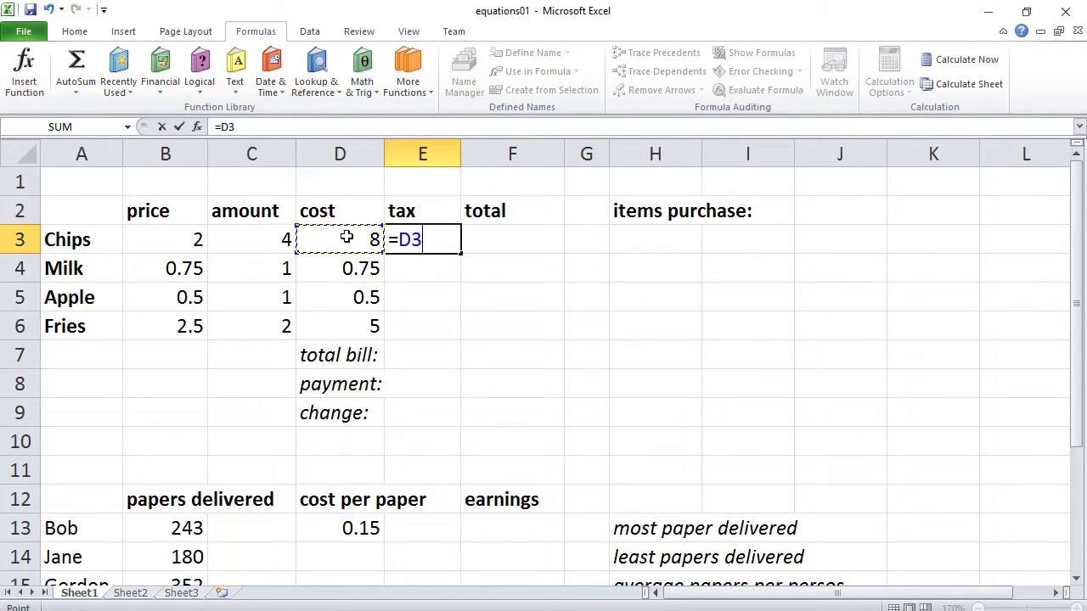
{"action": "type", "text": "*"}
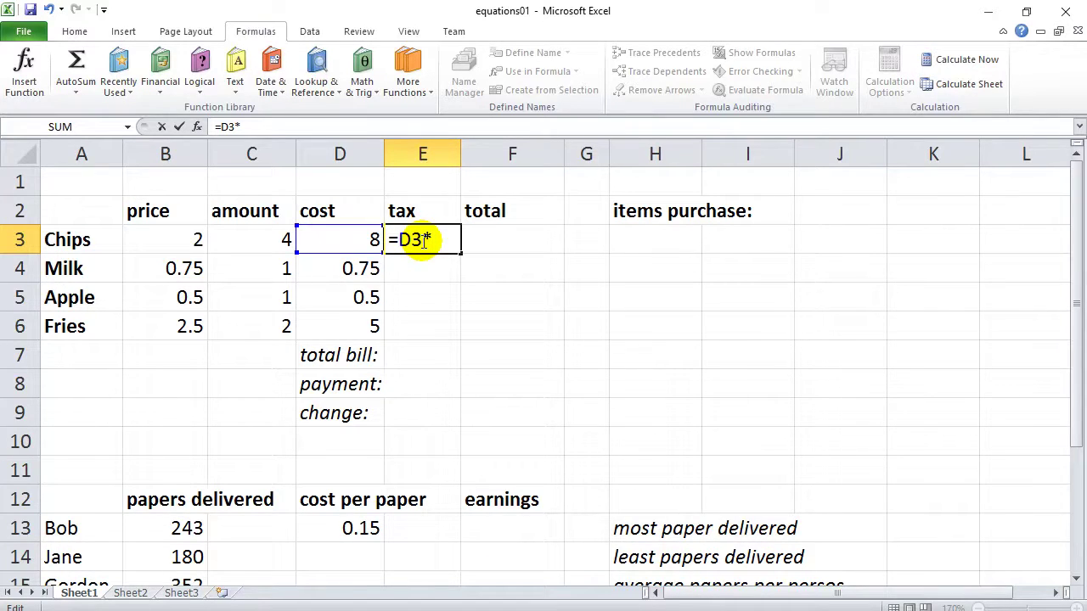
{"action": "type", "text": "0.07"}
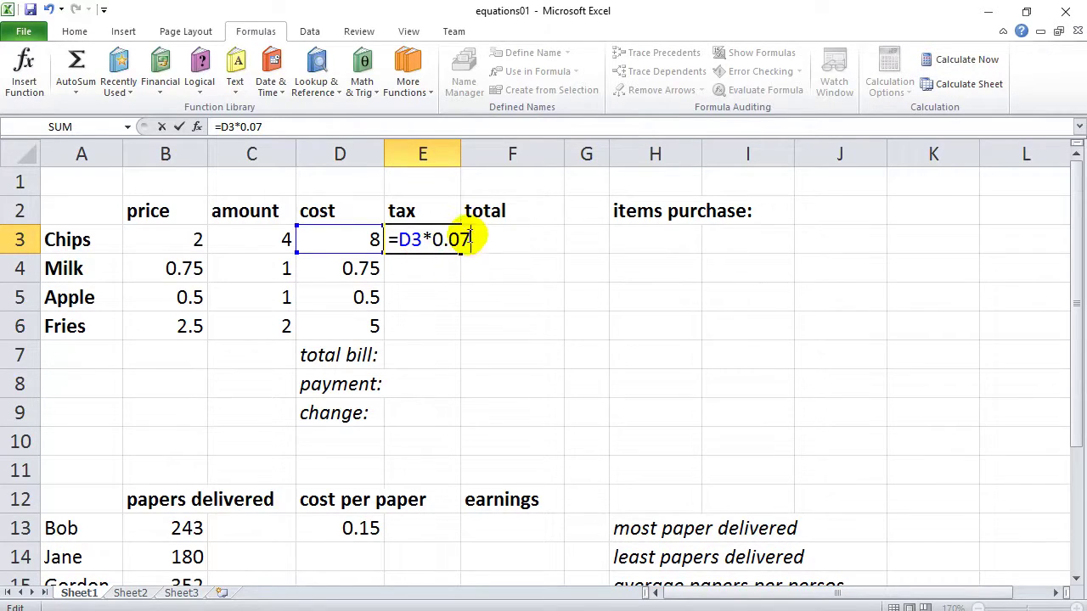
{"action": "key", "text": "shift+Left"}
{"action": "key", "text": "shift+Left"}
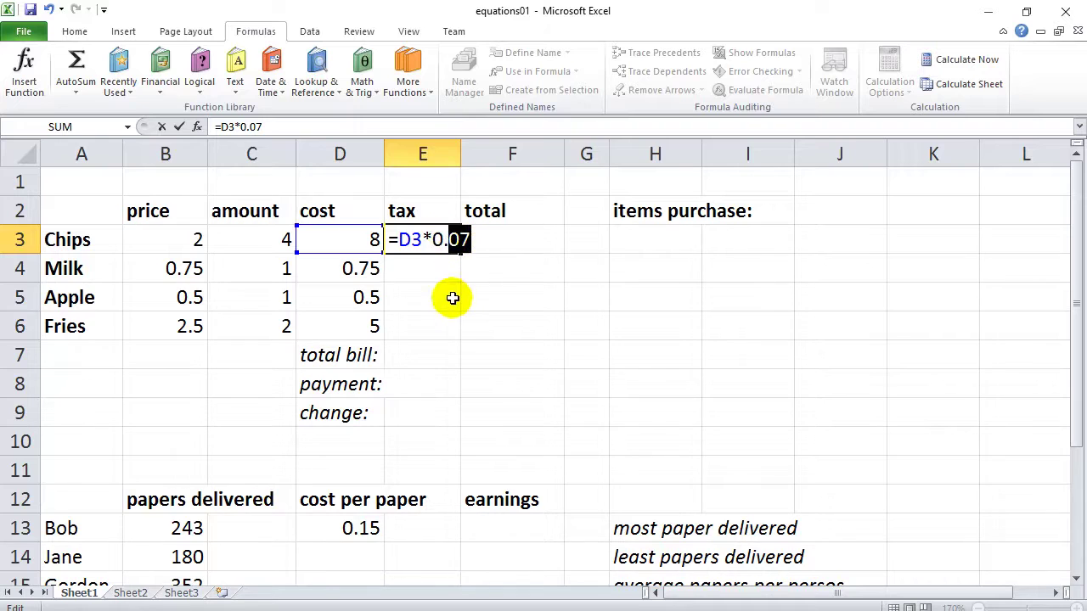
{"action": "left_click", "coordinate": [477, 242]}
{"action": "left_click", "coordinate": [476, 242]}
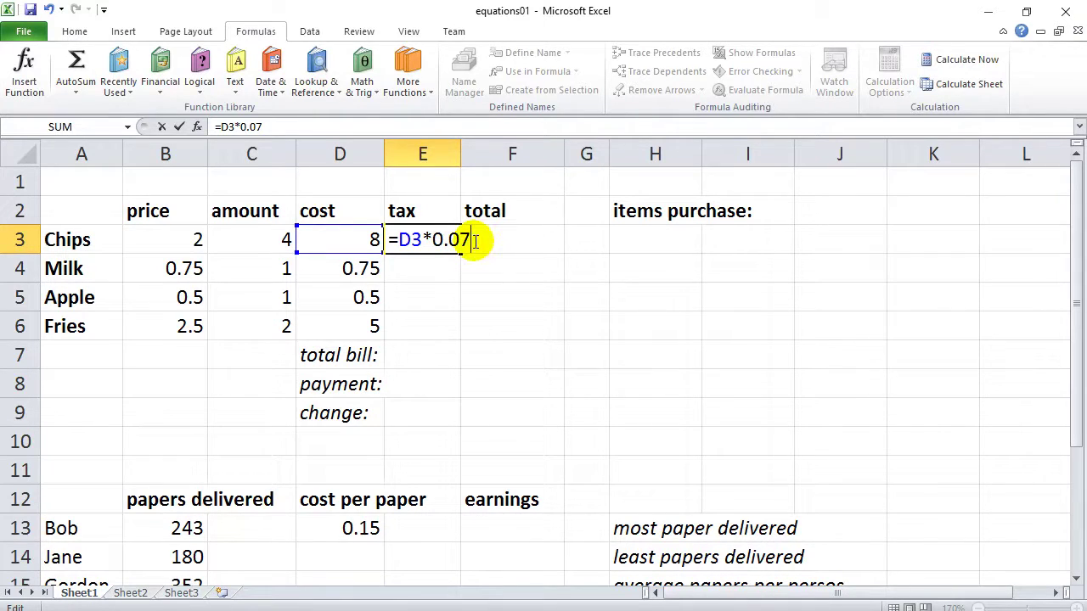
{"action": "key", "text": "Return"}
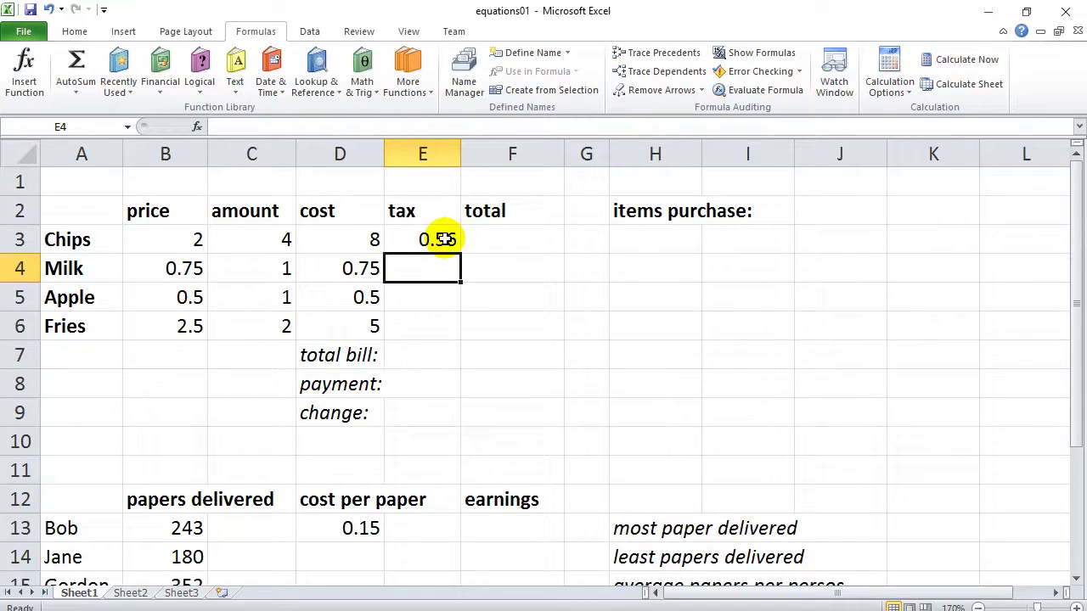
{"action": "left_click", "coordinate": [409, 242]}
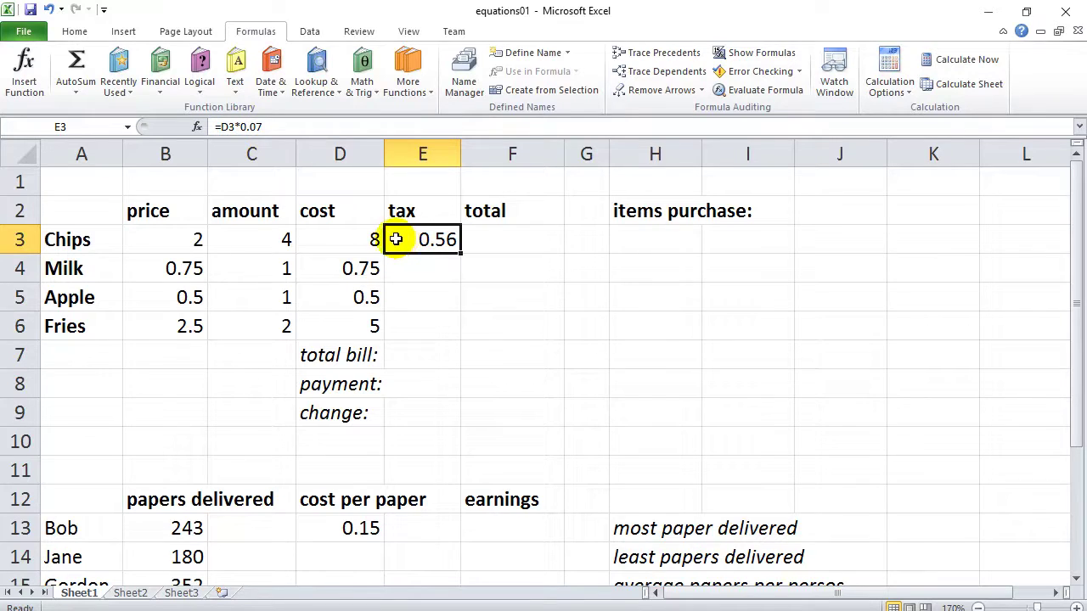
Calculate the chips total in F3 by adding cost and tax with the formula =d3+e3, and check the stored formula
{"action": "left_click", "coordinate": [498, 241]}
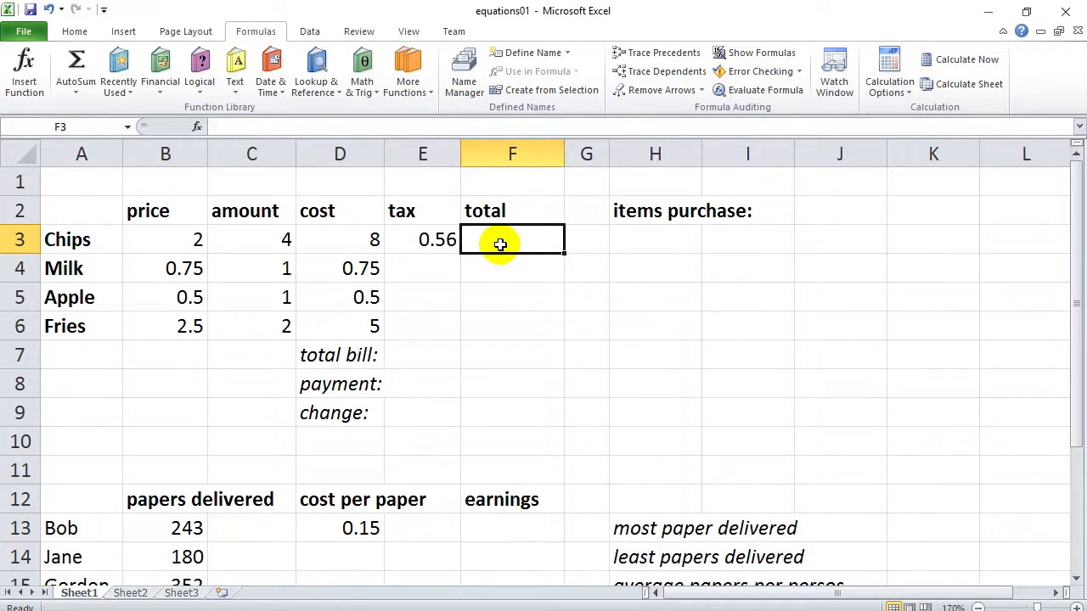
{"action": "left_click", "coordinate": [342, 244]}
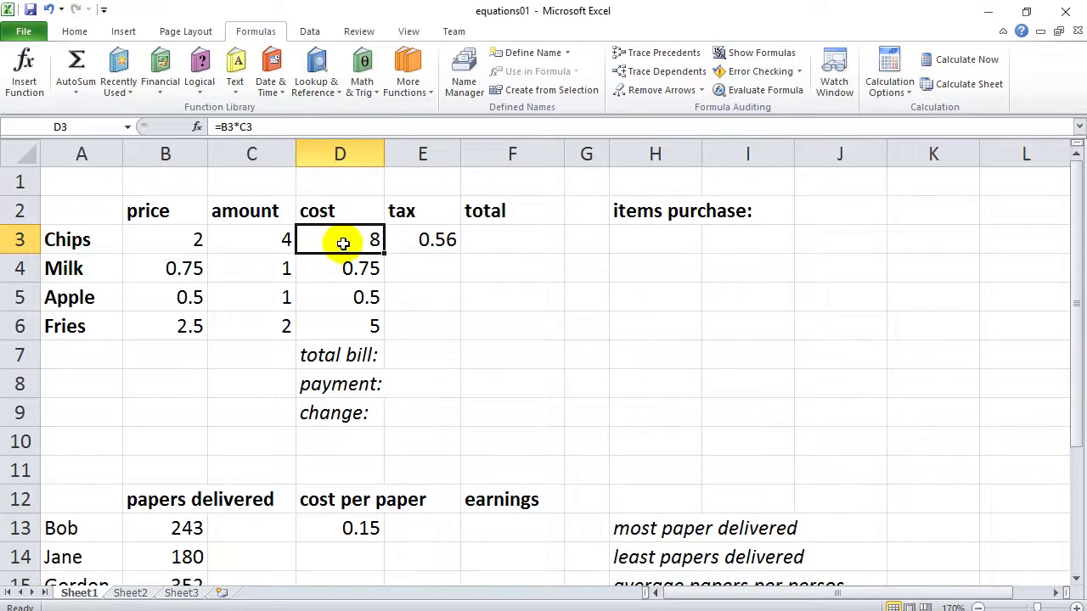
{"action": "left_click", "coordinate": [405, 244]}
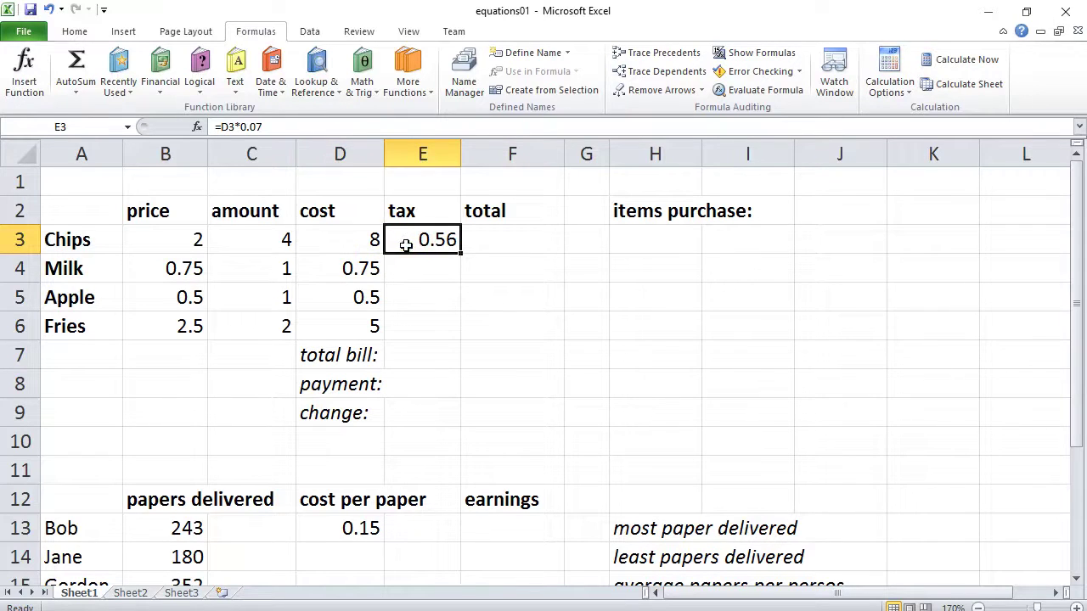
{"action": "left_click", "coordinate": [477, 241]}
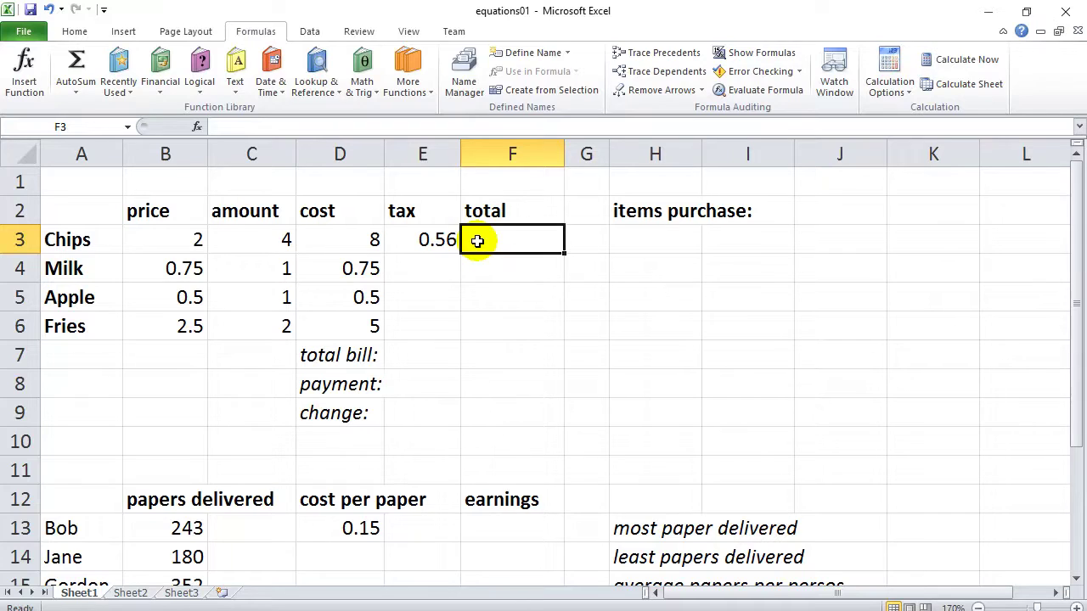
{"action": "type", "text": "="}
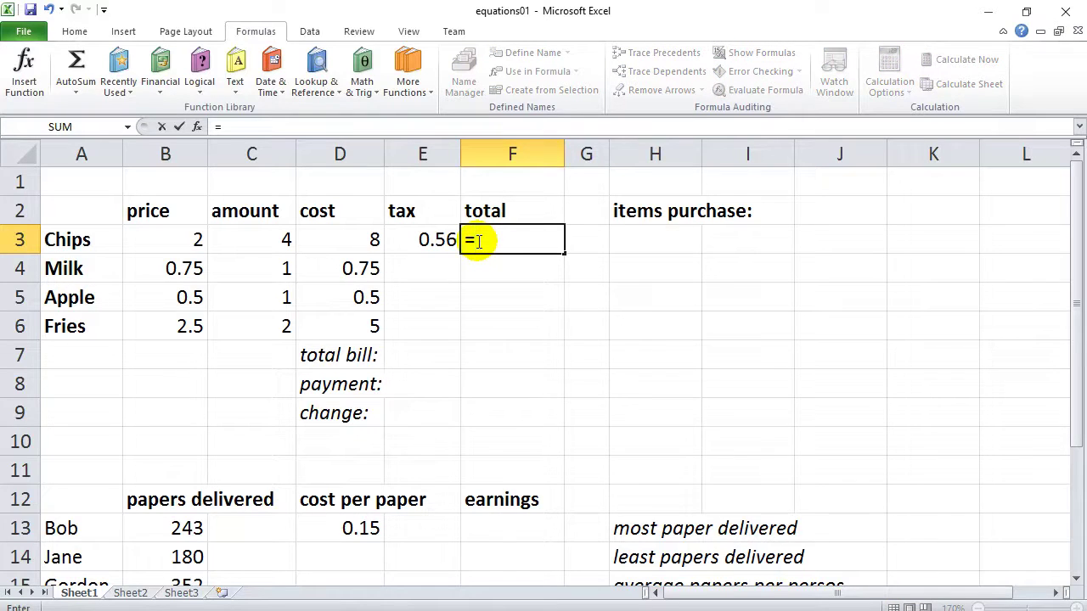
{"action": "type", "text": "d3"}
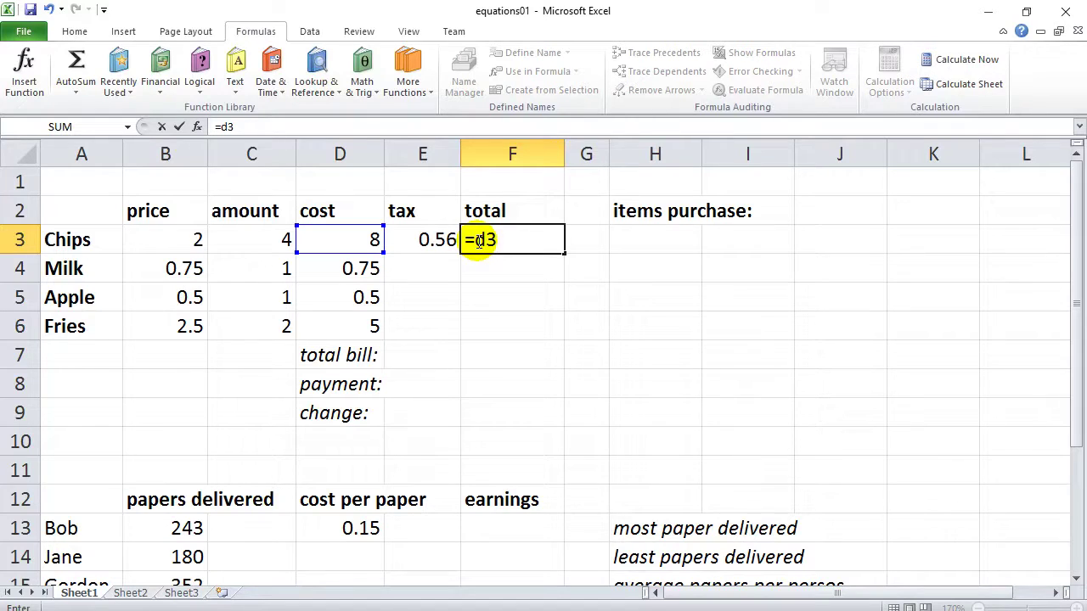
{"action": "type", "text": "+e3"}
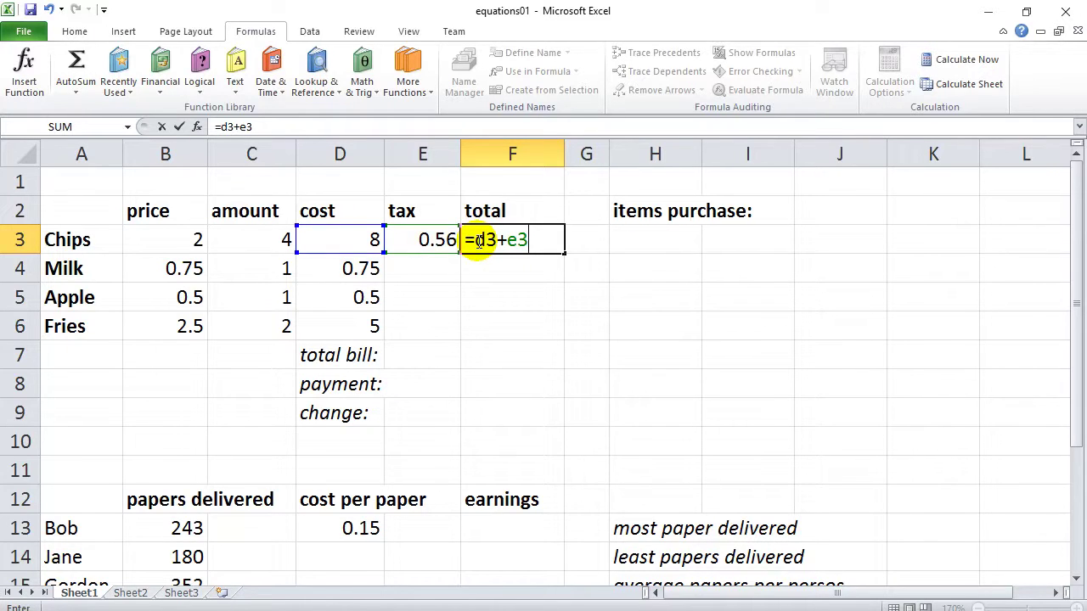
{"action": "key", "text": "Return"}
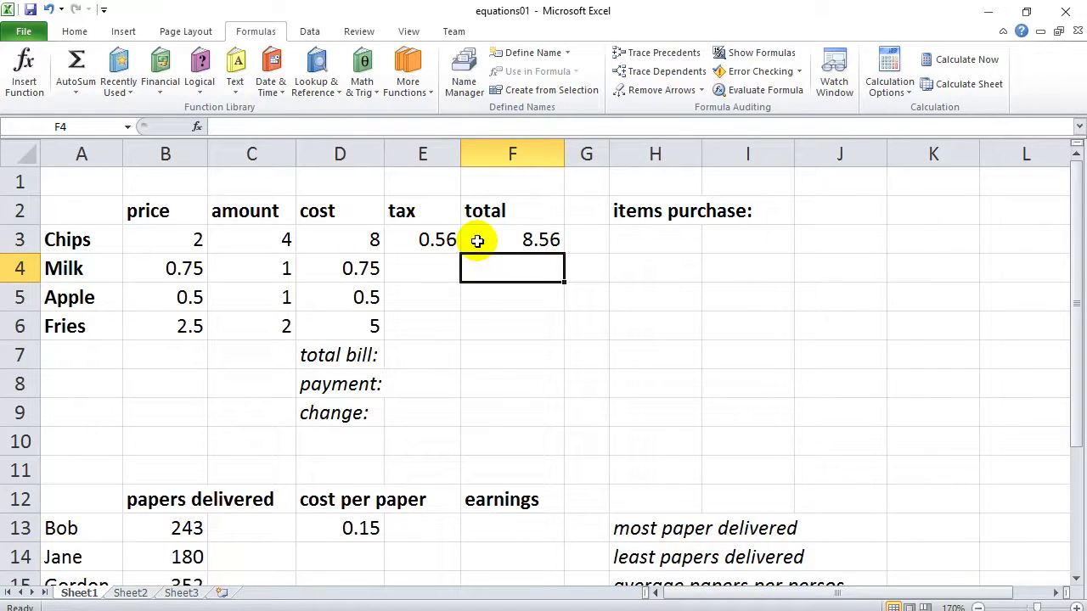
{"action": "left_click", "coordinate": [477, 241]}
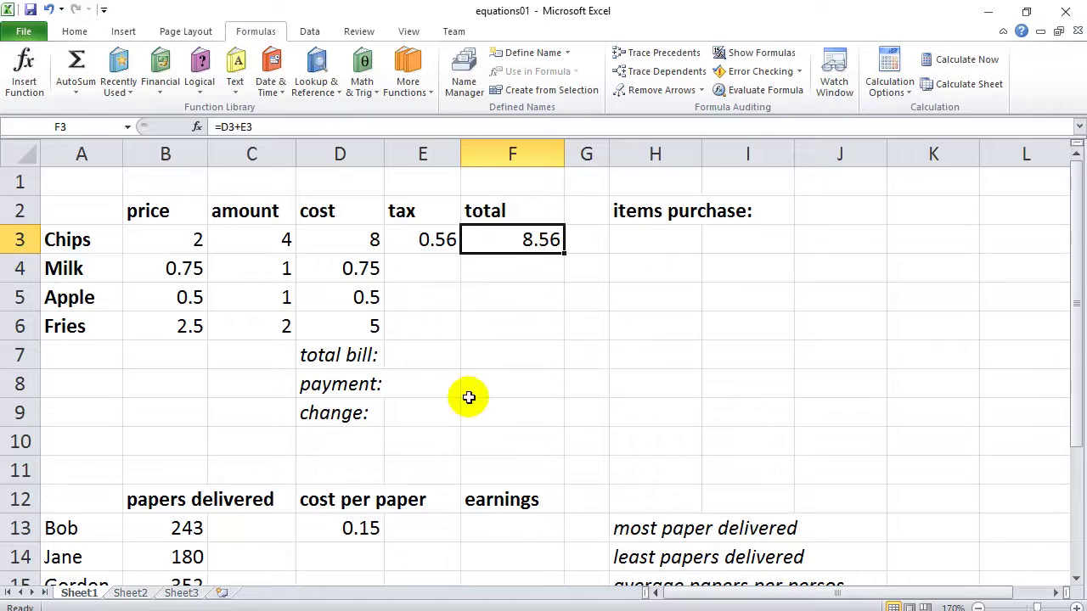
Fill the chips tax and total formulas from E3 and F3 down to row 6 for milk, apple and fries
{"action": "left_click", "coordinate": [421, 246]}
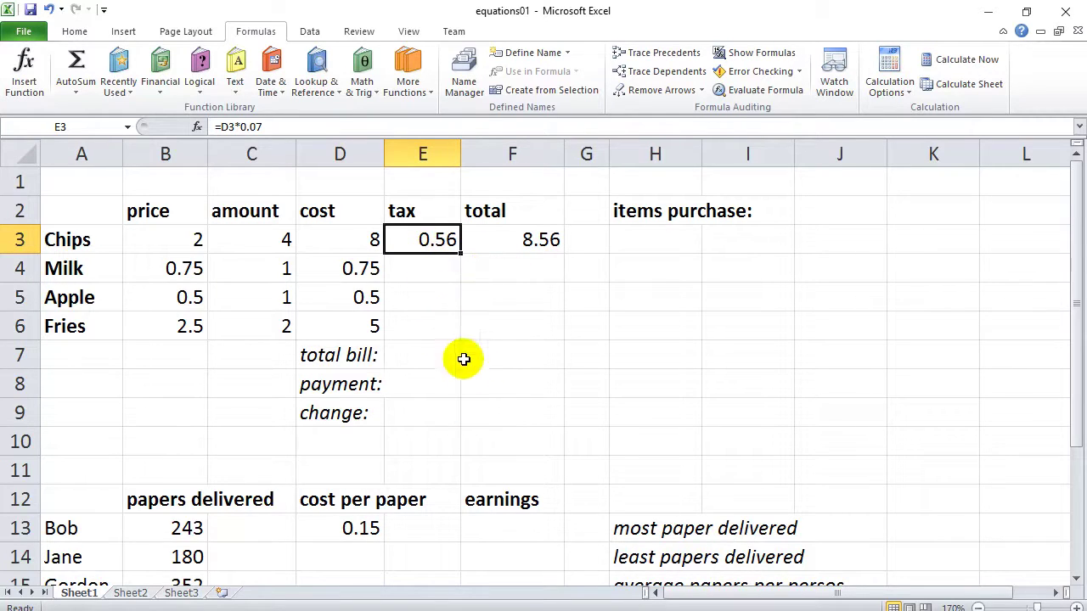
{"action": "left_click_drag", "start_coordinate": [458, 253], "coordinate": [458, 331]}
{"action": "left_click", "coordinate": [519, 240]}
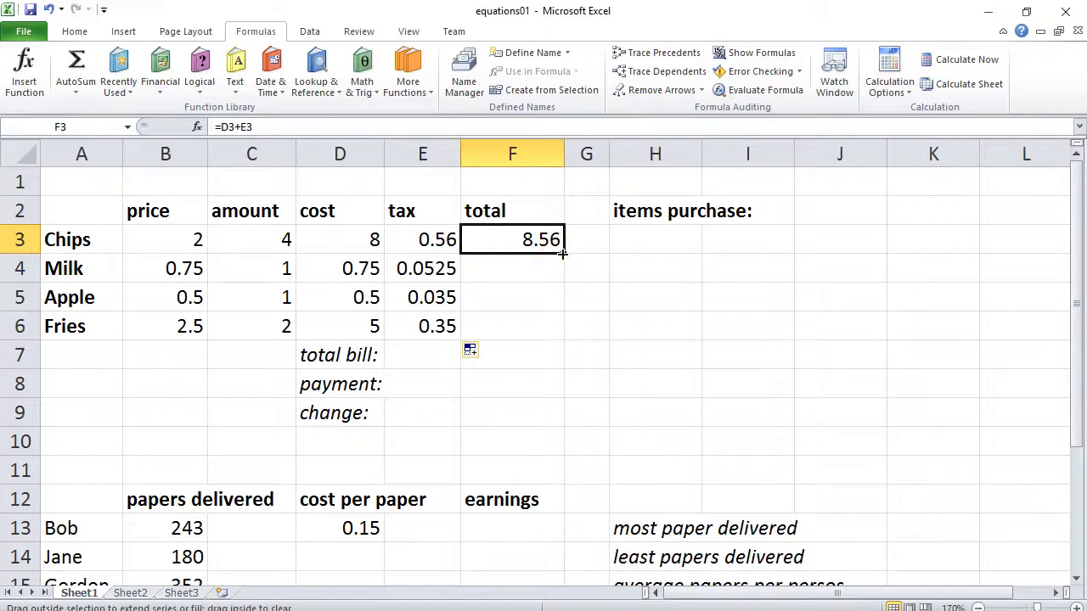
{"action": "left_click_drag", "start_coordinate": [562, 253], "coordinate": [560, 335]}
Enter the total bill formula =sum(F3:F6) in F7, picking the four item totals on the sheet as its range
{"action": "left_click", "coordinate": [488, 361]}
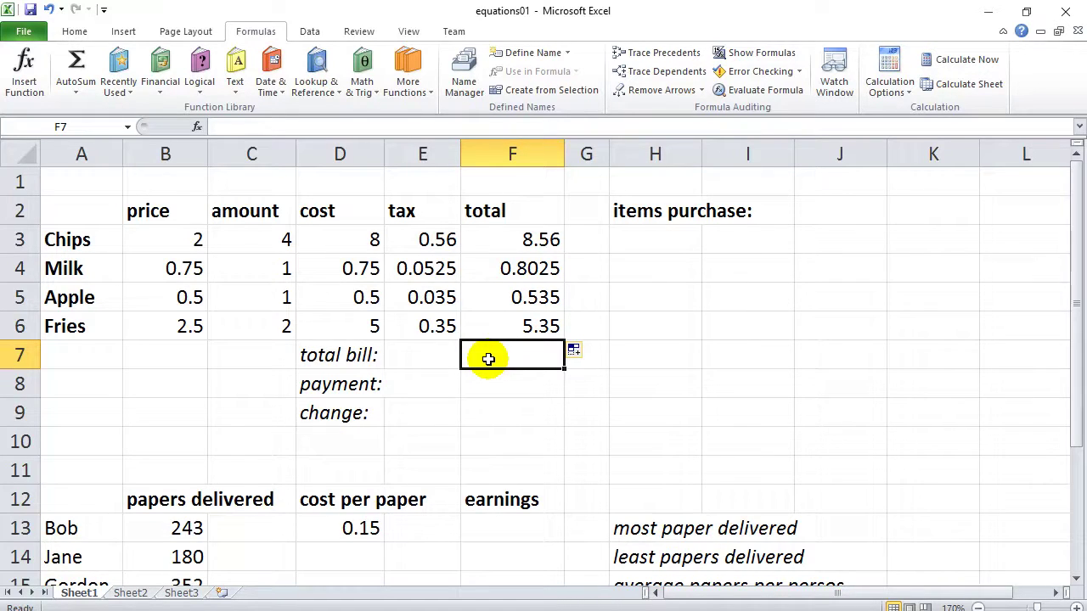
{"action": "left_click", "coordinate": [240, 370]}
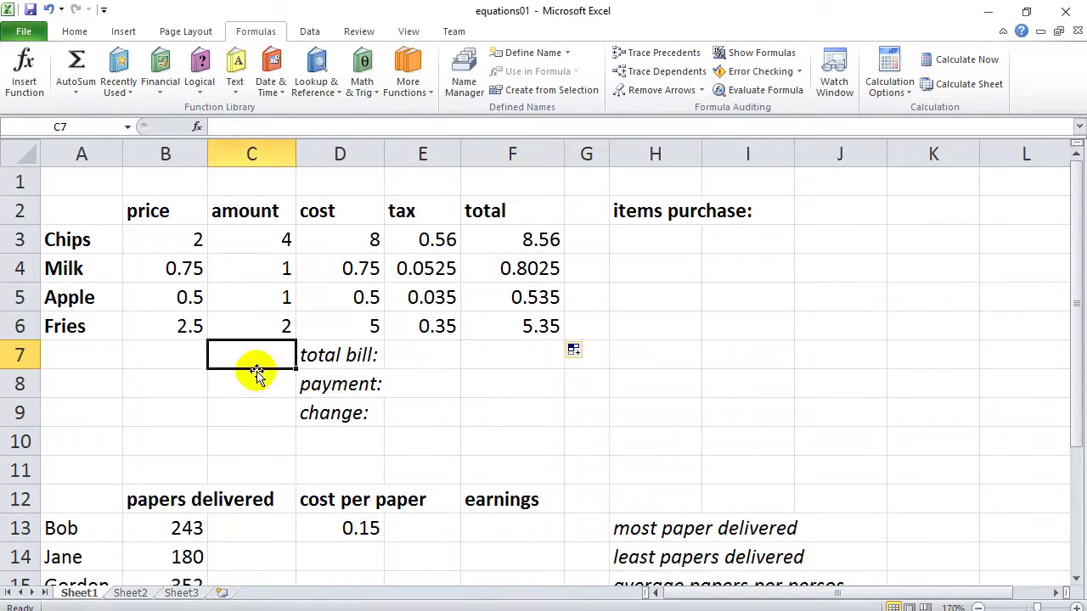
{"action": "left_click", "coordinate": [357, 354]}
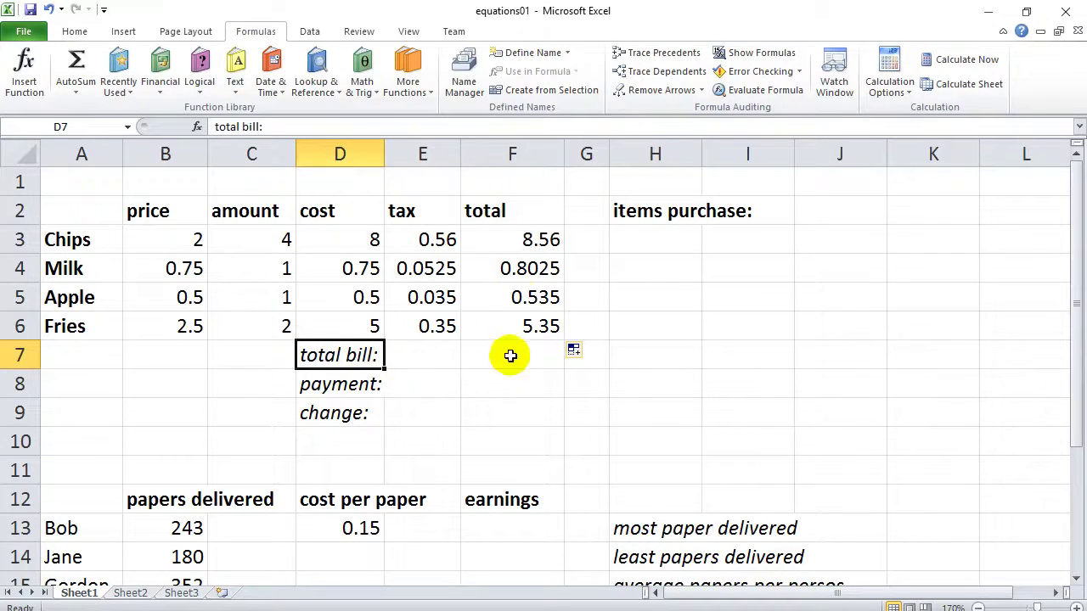
{"action": "left_click_drag", "start_coordinate": [529, 239], "coordinate": [538, 327]}
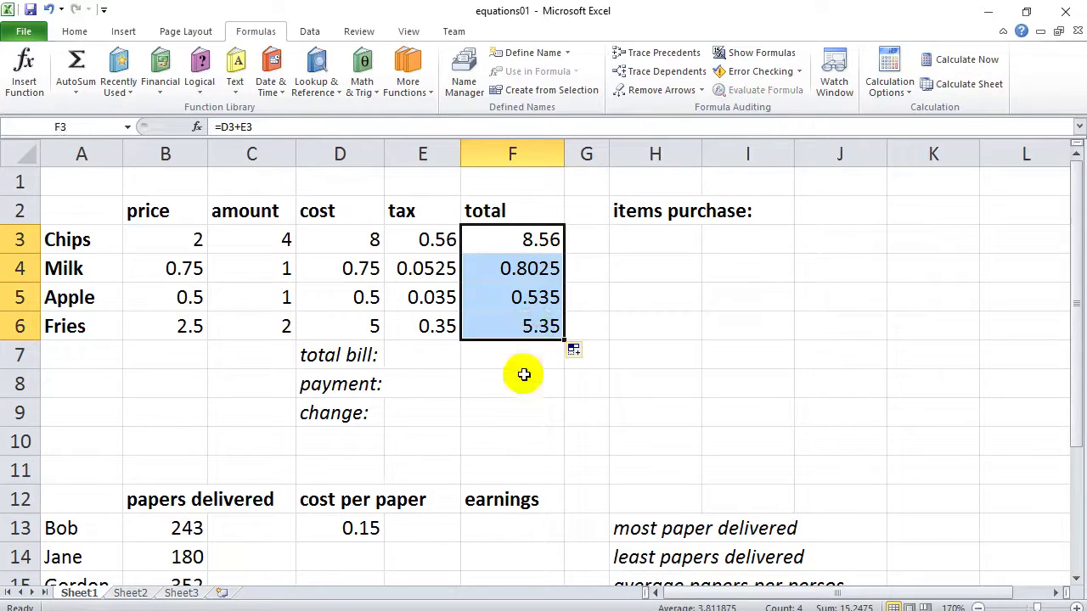
{"action": "left_click", "coordinate": [484, 360]}
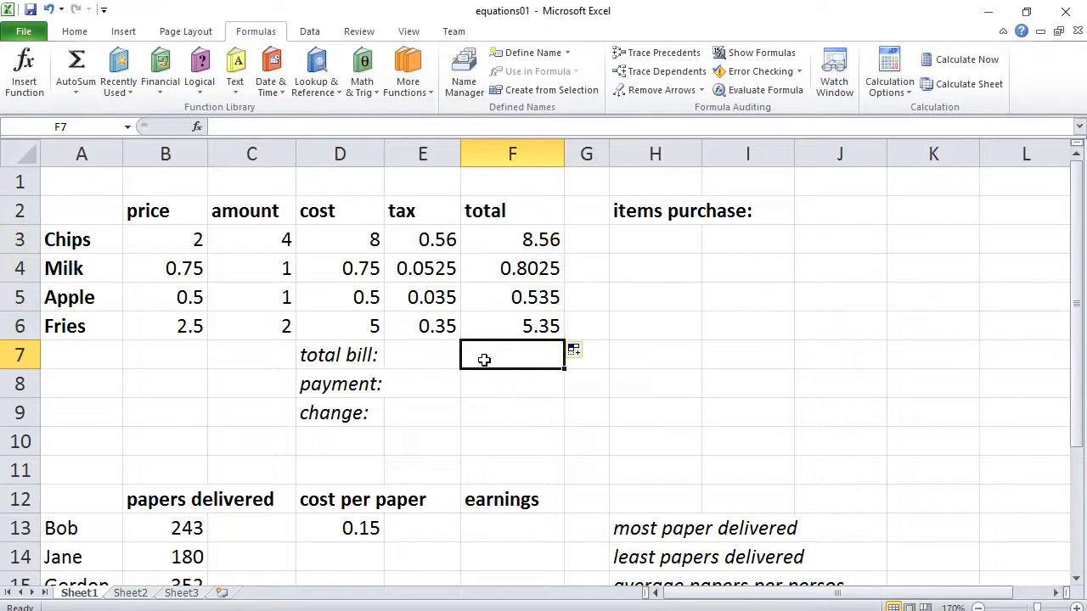
{"action": "left_click", "coordinate": [483, 360]}
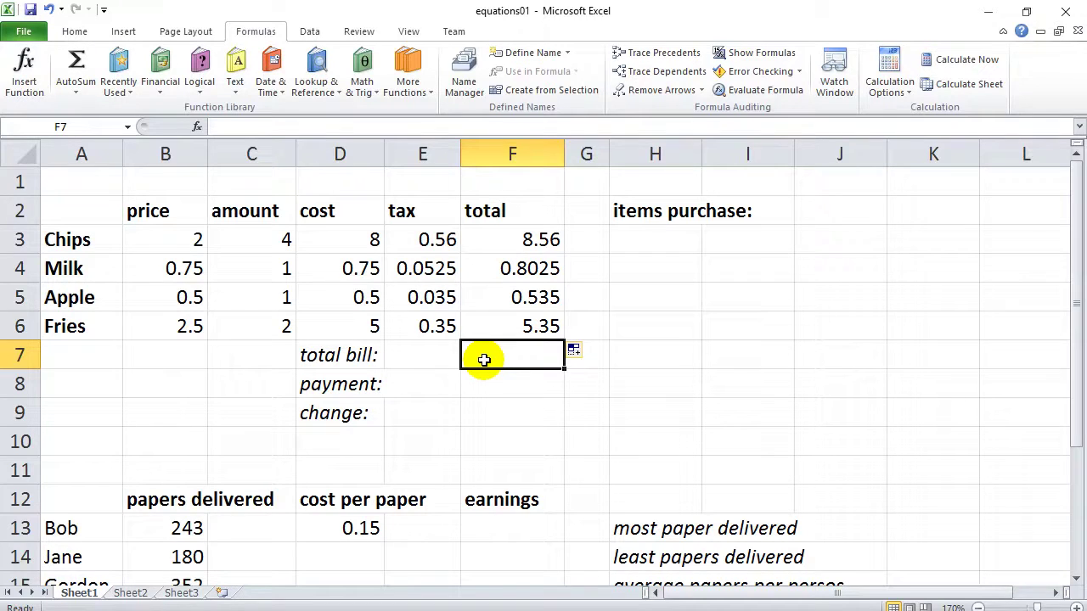
{"action": "type", "text": "="}
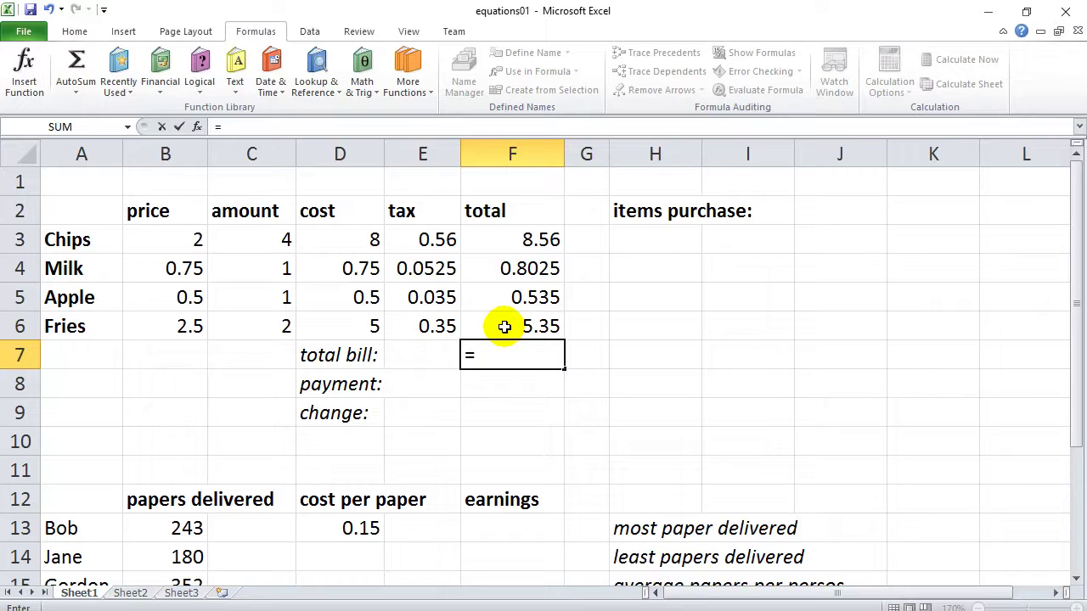
{"action": "type", "text": "sum"}
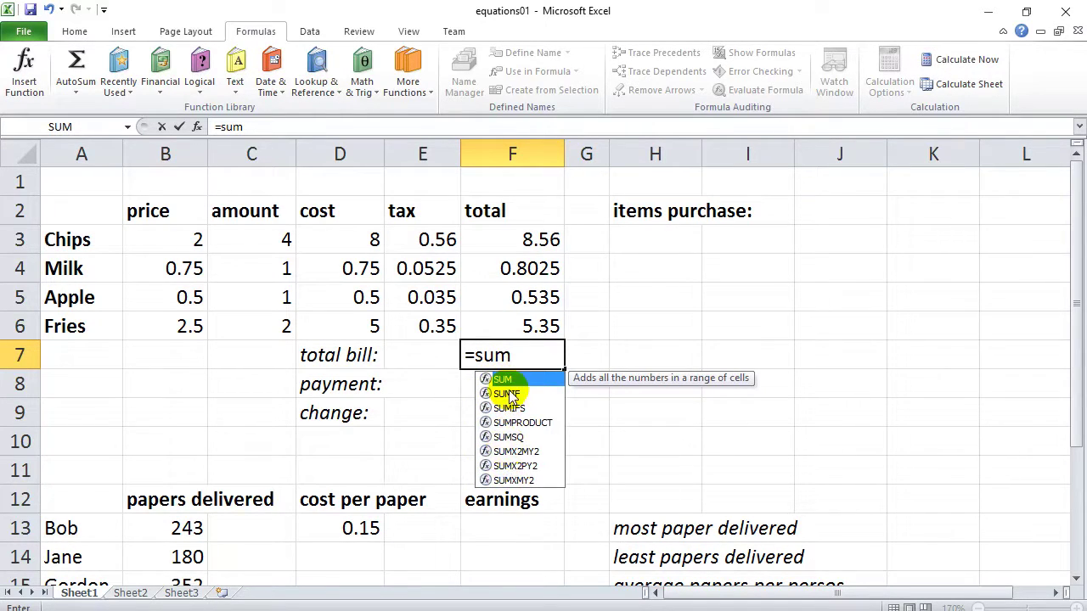
{"action": "type", "text": "("}
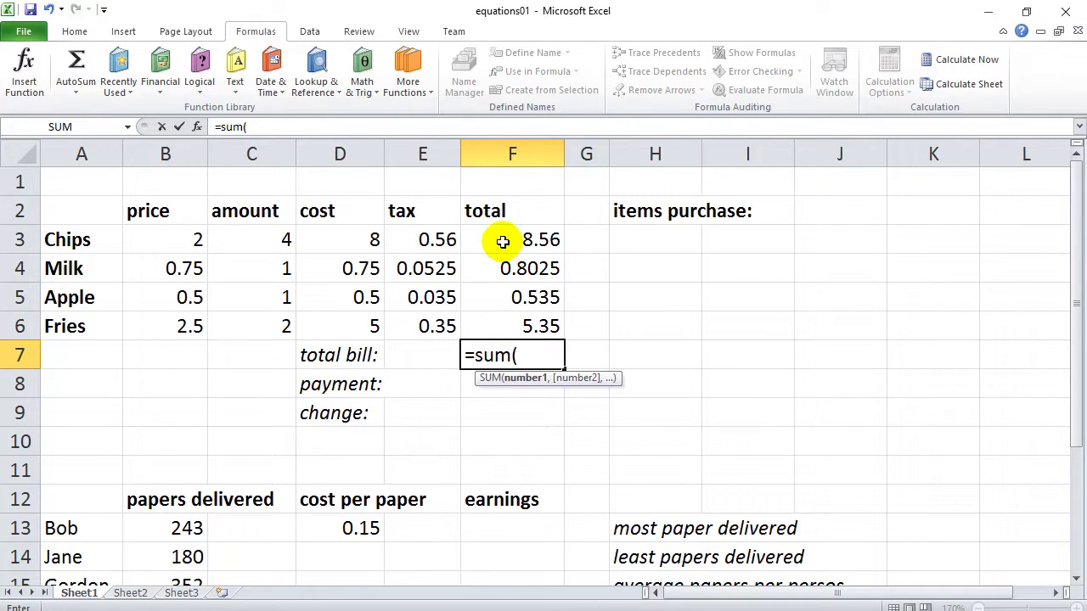
{"action": "left_click_drag", "start_coordinate": [503, 242], "coordinate": [507, 329]}
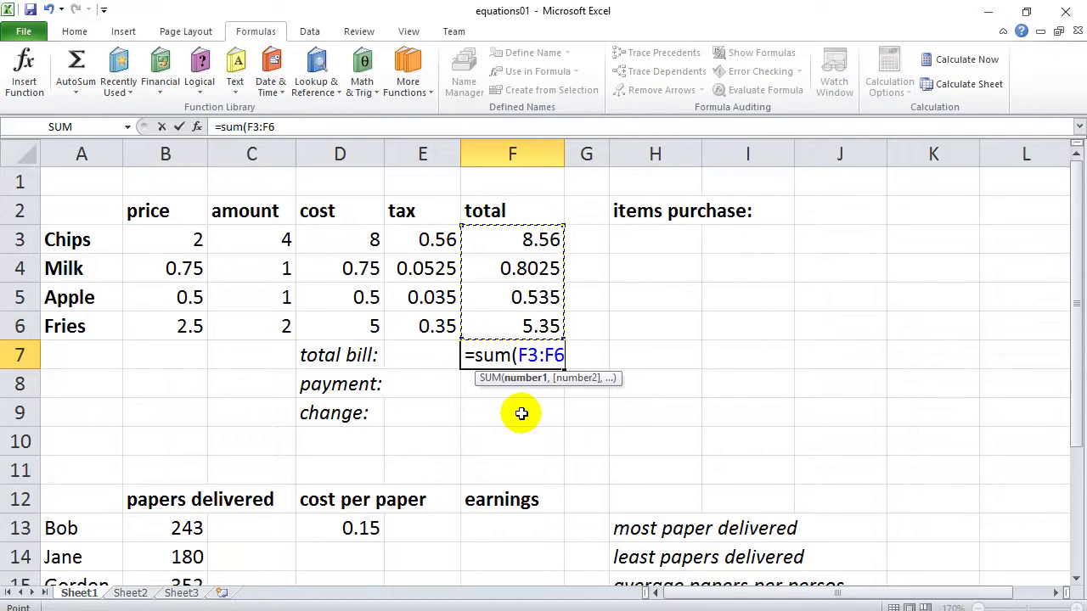
{"action": "type", "text": ")"}
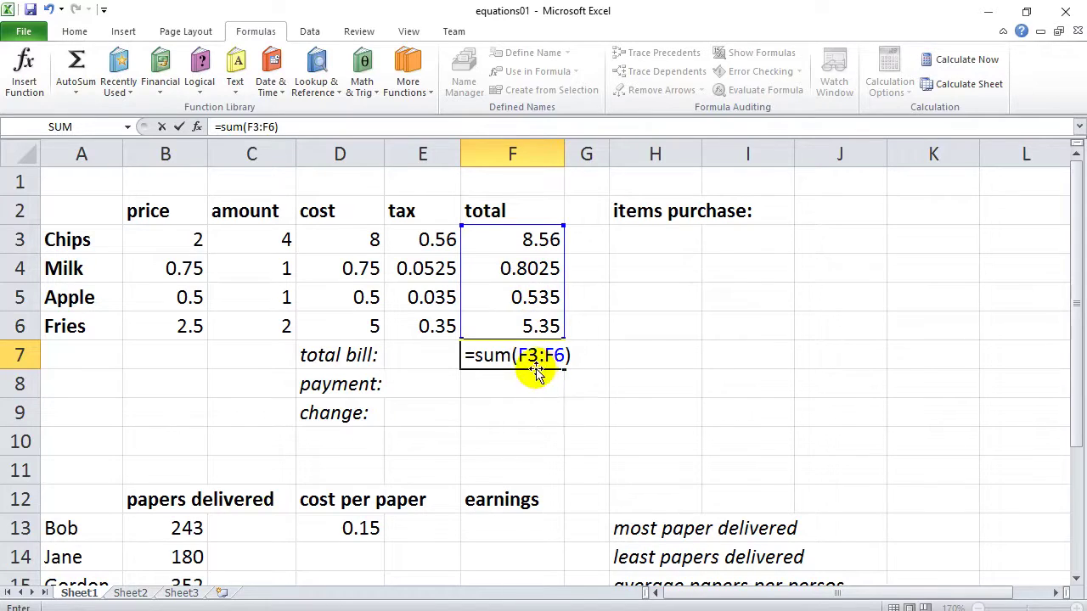
Clear the entry in F7 and write the total bill formula out in full as =sum(f3:f6)
{"action": "left_click", "coordinate": [576, 355]}
{"action": "key", "text": "BackSpace"}
{"action": "key", "text": "BackSpace"}
{"action": "key", "text": "BackSpace"}
{"action": "key", "text": "BackSpace"}
{"action": "key", "text": "BackSpace"}
{"action": "key", "text": "BackSpace"}
{"action": "key", "text": "BackSpace"}
{"action": "key", "text": "BackSpace"}
{"action": "key", "text": "BackSpace"}
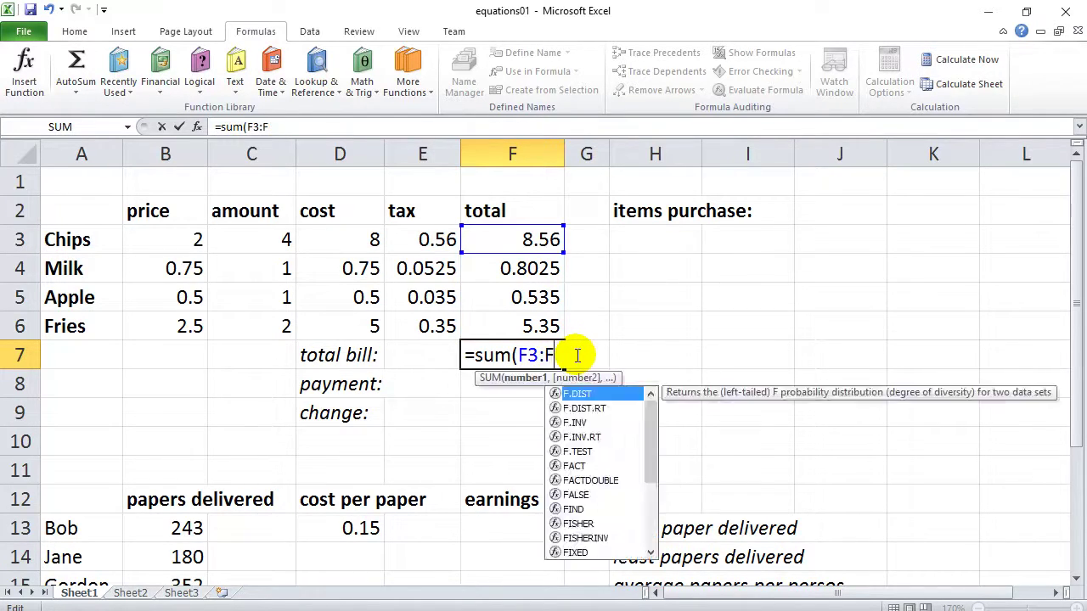
{"action": "key", "text": "BackSpace"}
{"action": "key", "text": "BackSpace"}
{"action": "key", "text": "BackSpace"}
{"action": "type", "text": "=s"}
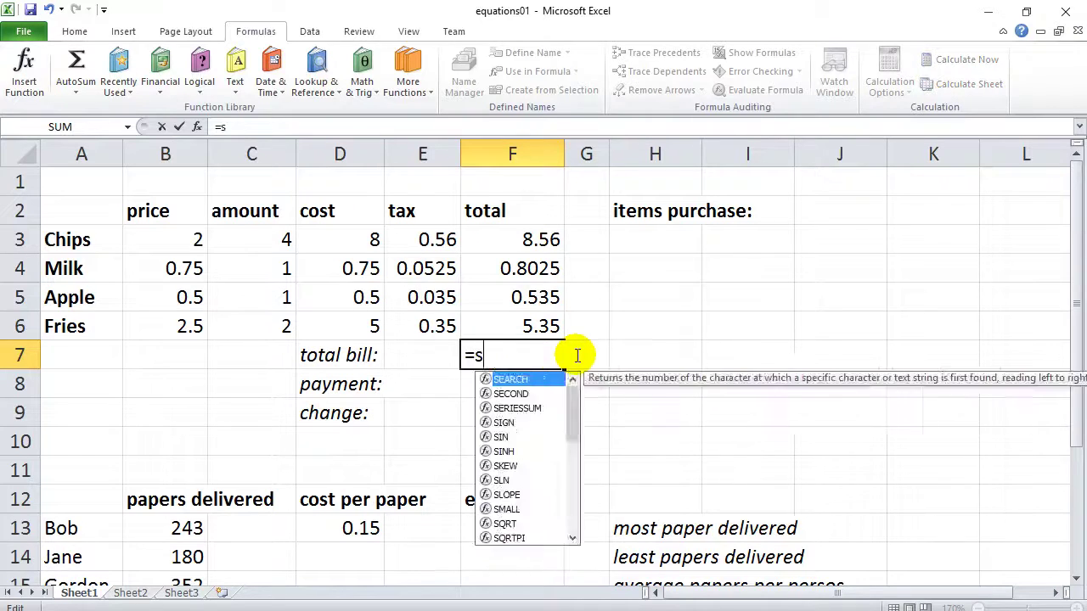
{"action": "type", "text": "um(f3:f6"}
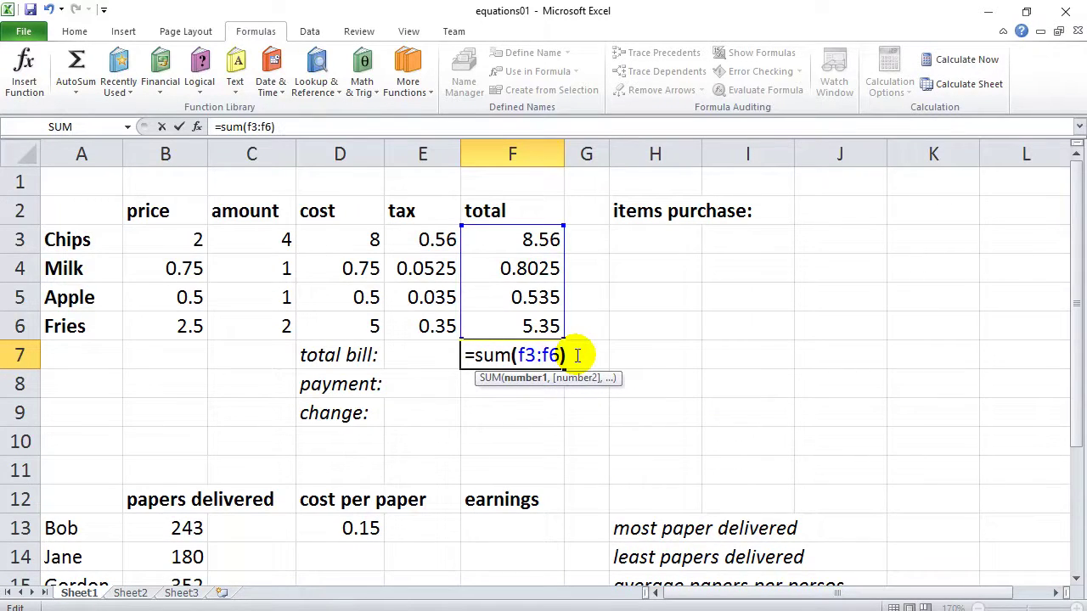
Check the total bill formula in F7 against the tax and total columns, re-selecting F3 to F6 as its range
{"action": "left_click_drag", "start_coordinate": [416, 244], "coordinate": [427, 315]}
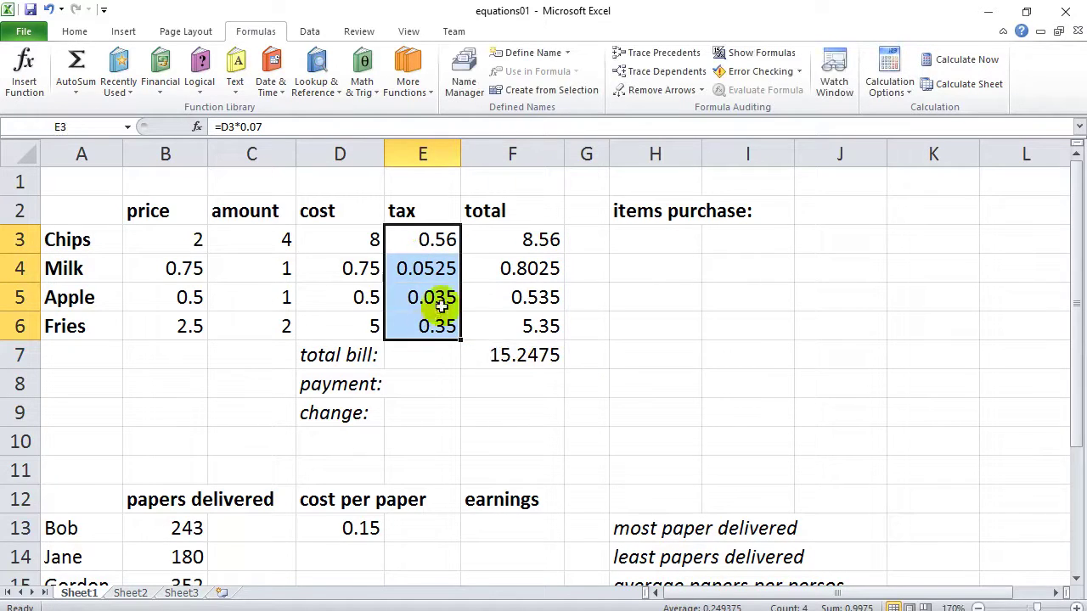
{"action": "left_click_drag", "start_coordinate": [488, 242], "coordinate": [497, 322]}
{"action": "left_click", "coordinate": [502, 357]}
{"action": "double_click", "coordinate": [517, 355]}
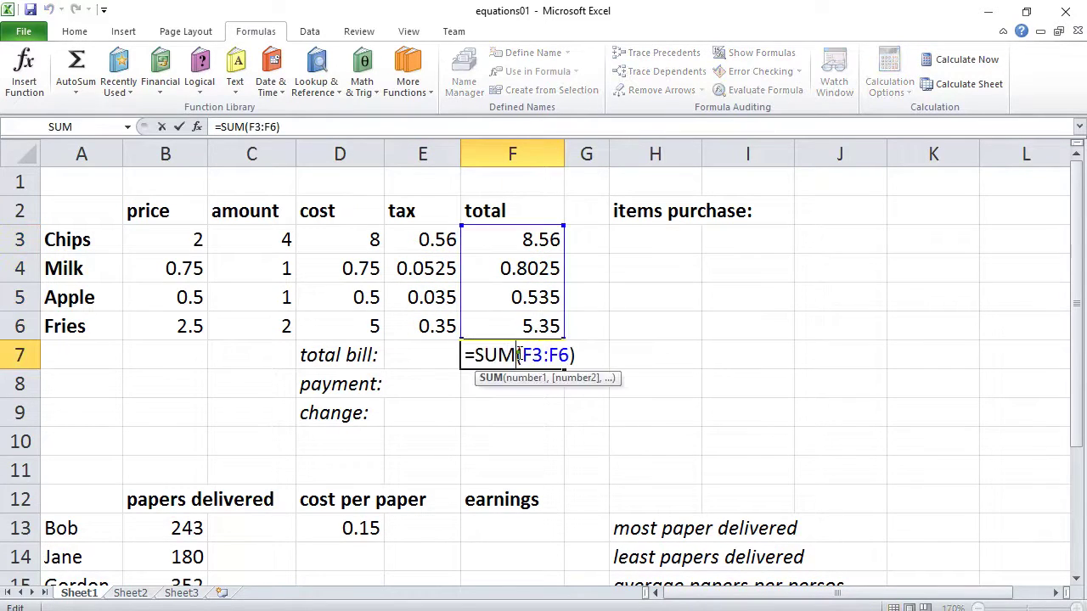
{"action": "left_click_drag", "start_coordinate": [521, 355], "coordinate": [571, 355]}
{"action": "left_click_drag", "start_coordinate": [530, 239], "coordinate": [536, 315]}
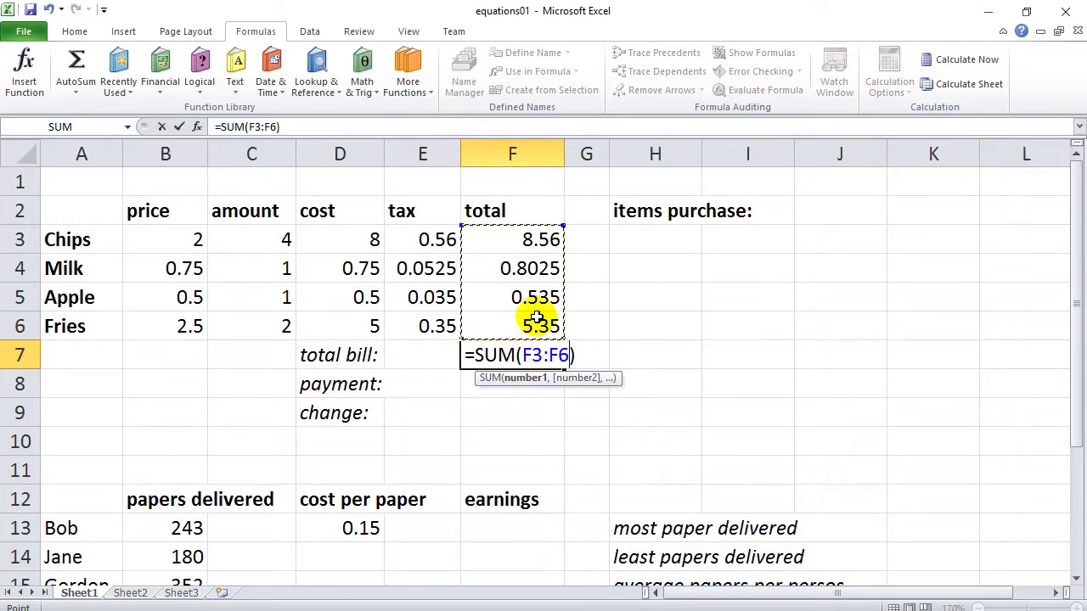
{"action": "key", "text": "Return"}
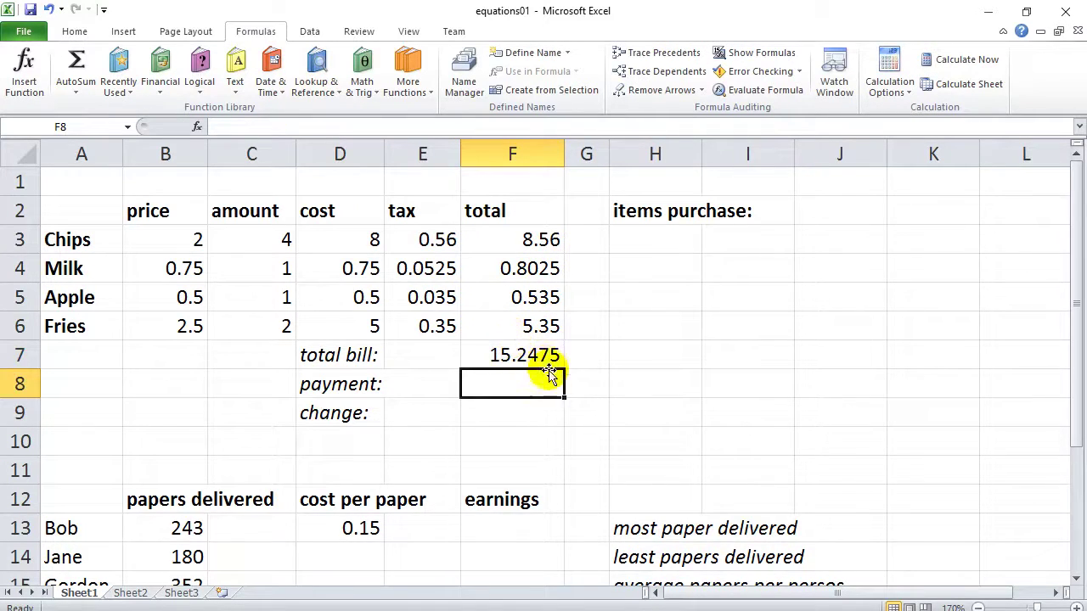
{"action": "left_click", "coordinate": [541, 358]}
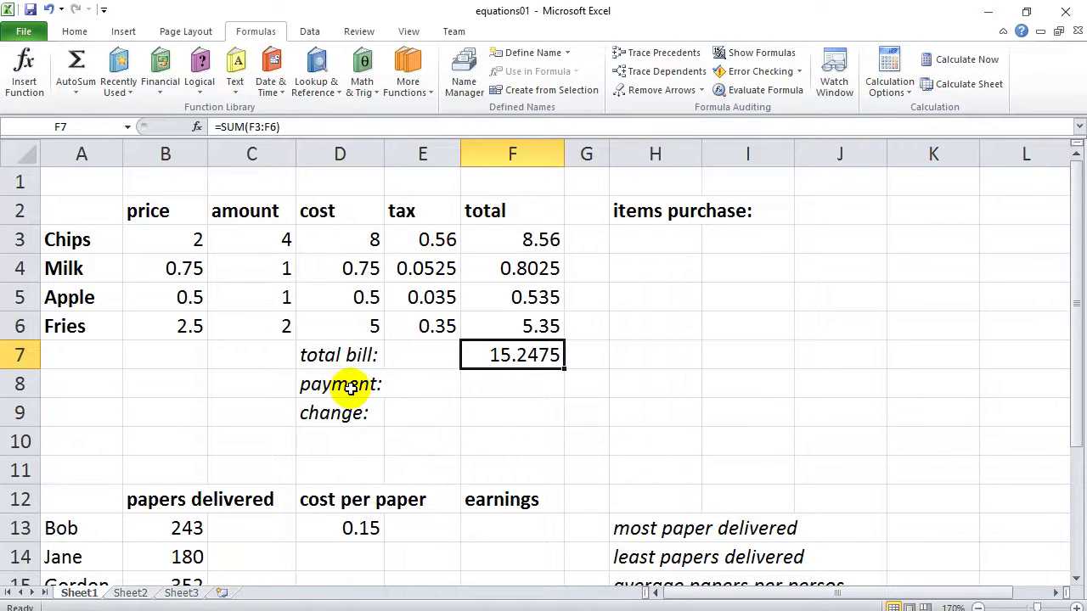
Enter a payment of 50 in F8 and calculate the change in F9 with the formula =F8-F7
{"action": "left_click", "coordinate": [501, 386]}
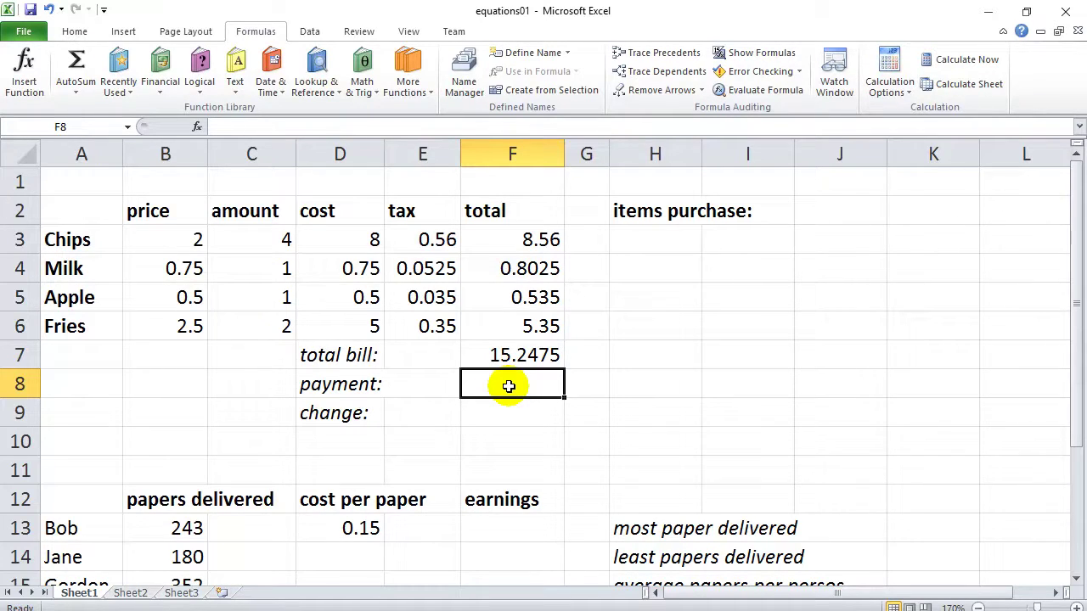
{"action": "type", "text": "50"}
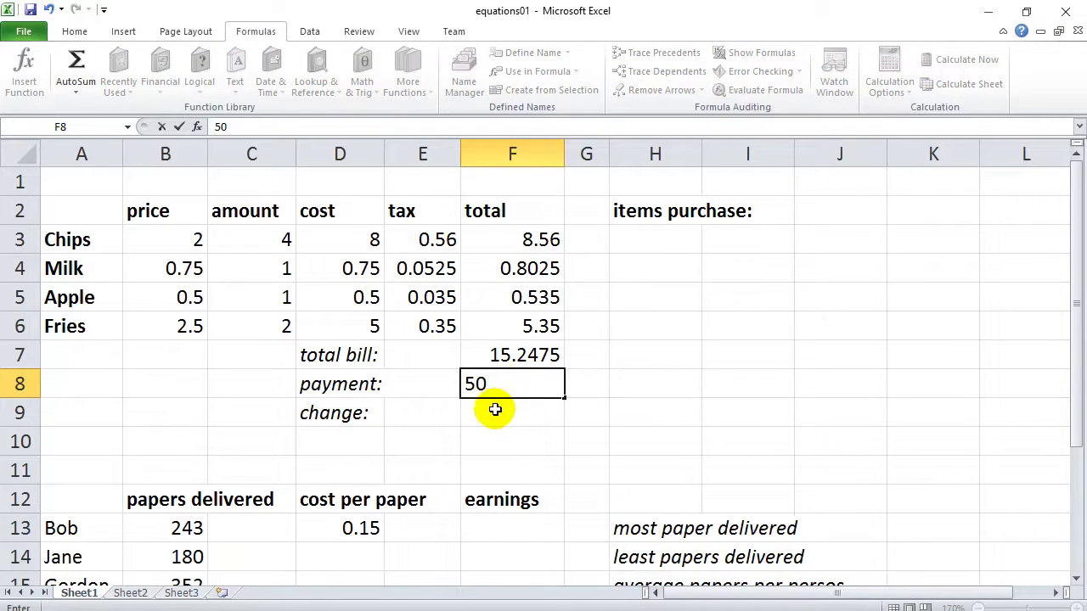
{"action": "left_click", "coordinate": [501, 413]}
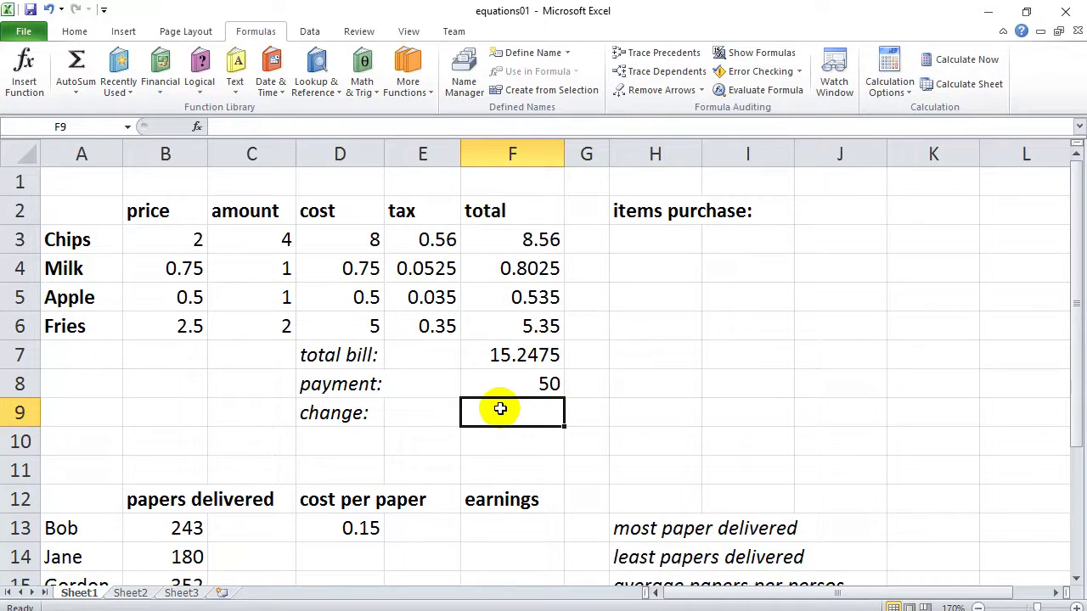
{"action": "type", "text": "="}
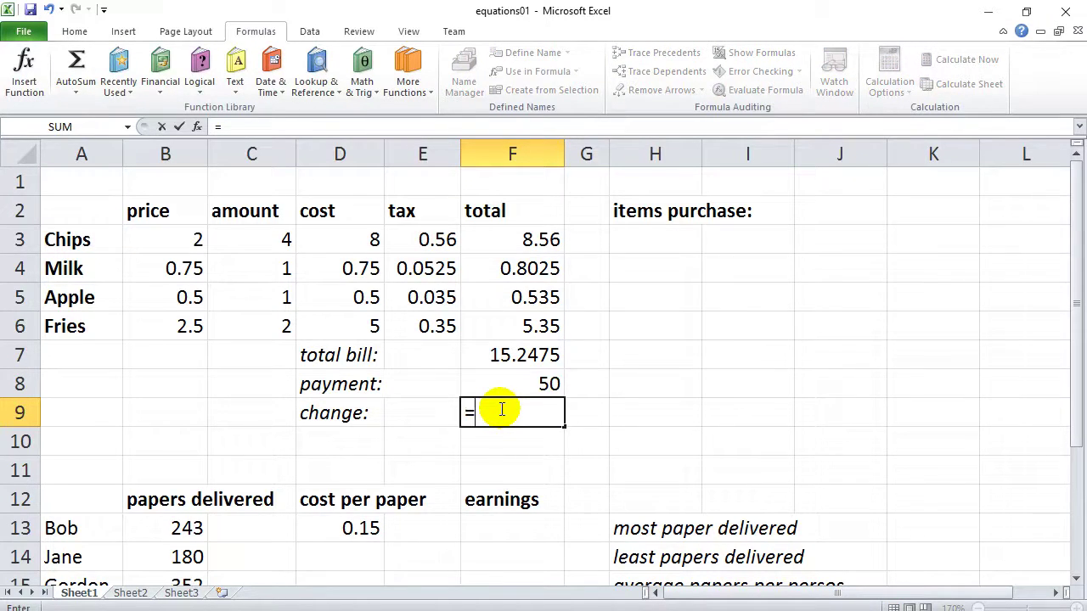
{"action": "left_click", "coordinate": [501, 386]}
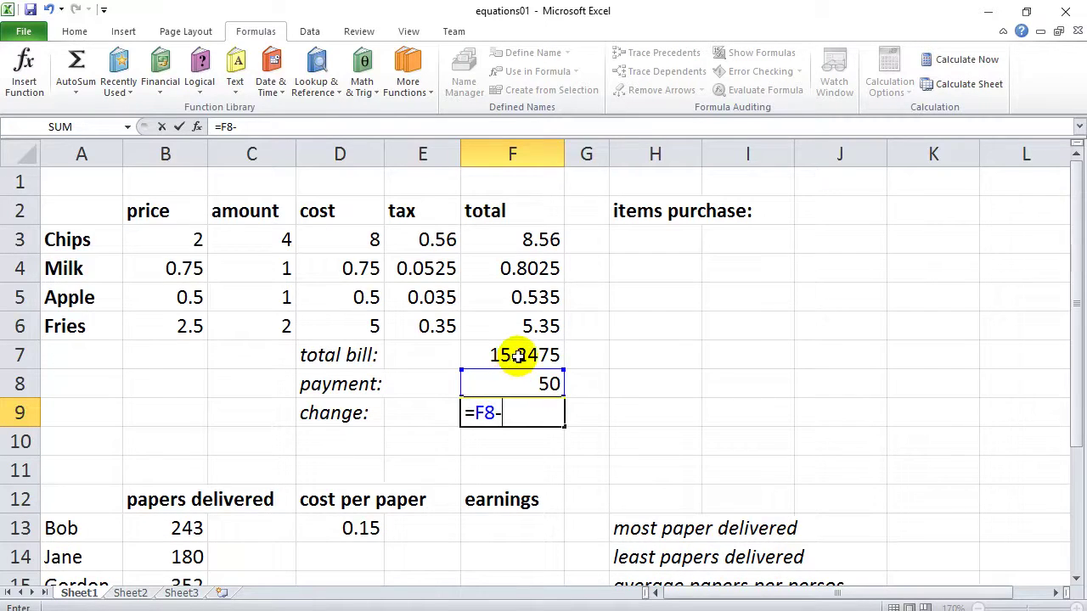
{"action": "left_click", "coordinate": [518, 356]}
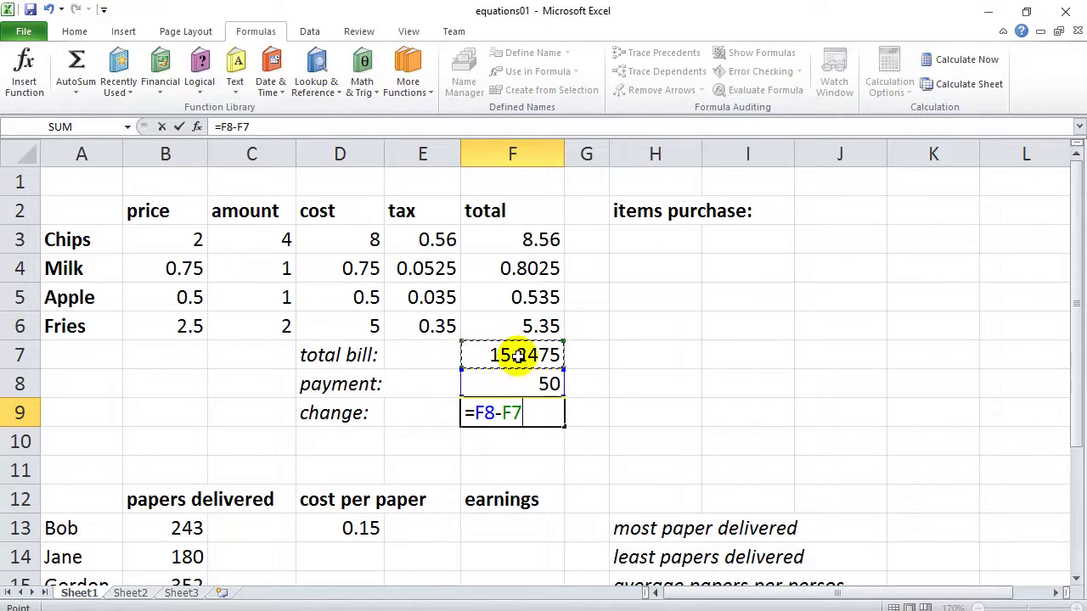
{"action": "key", "text": "Return"}
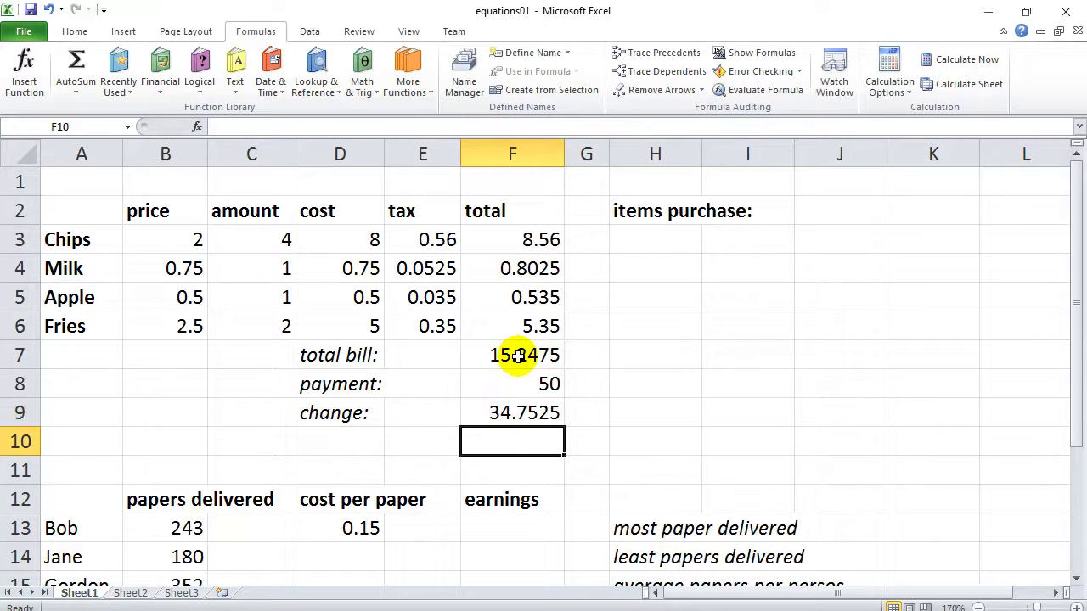
{"action": "left_click", "coordinate": [476, 417]}
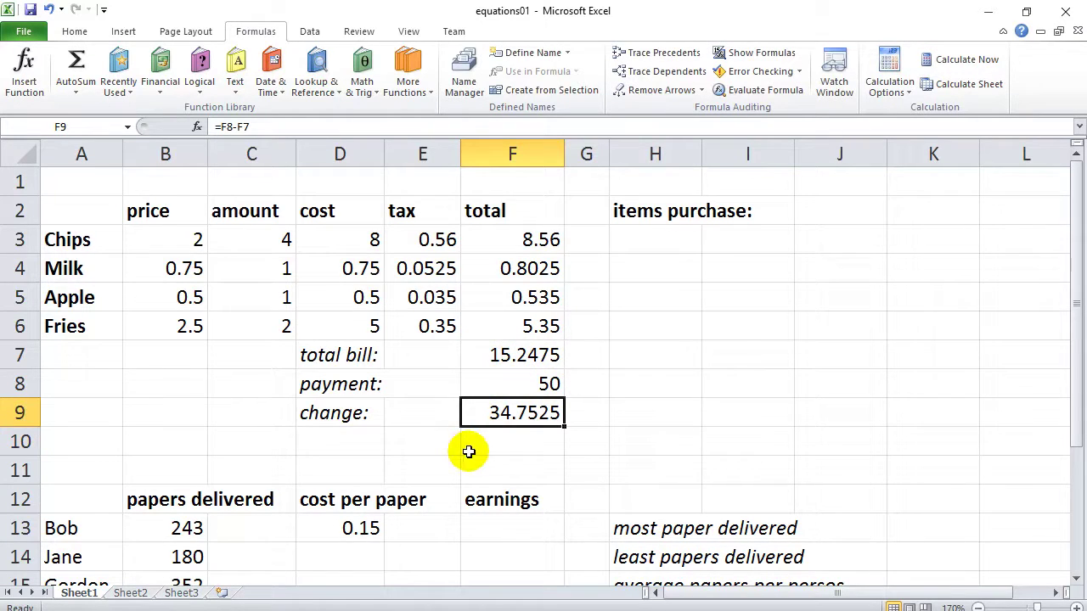
{"action": "left_click", "coordinate": [417, 445]}
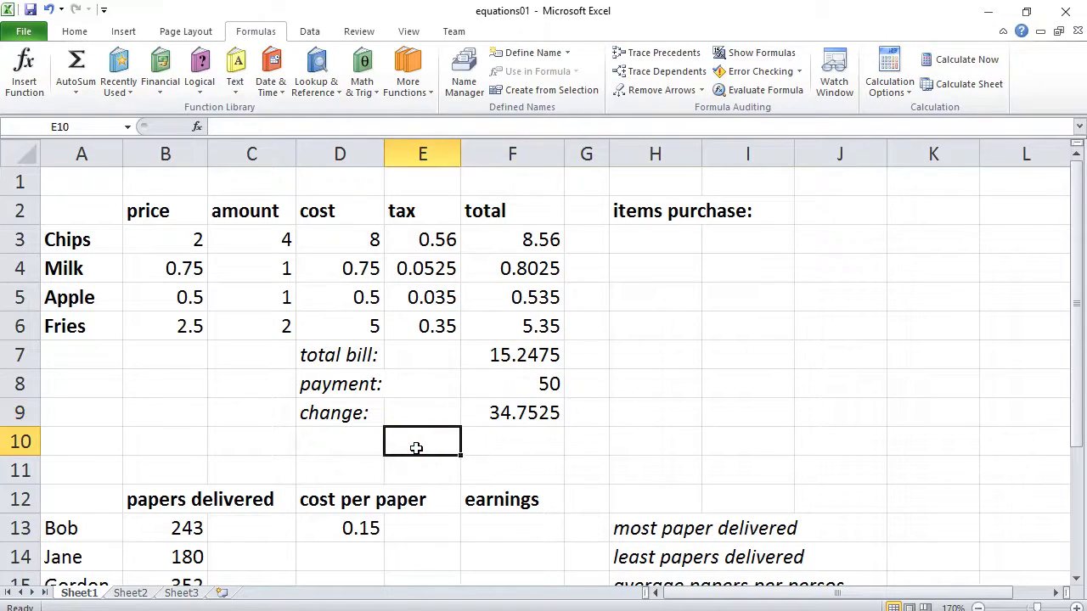
{"action": "left_click", "coordinate": [348, 445]}
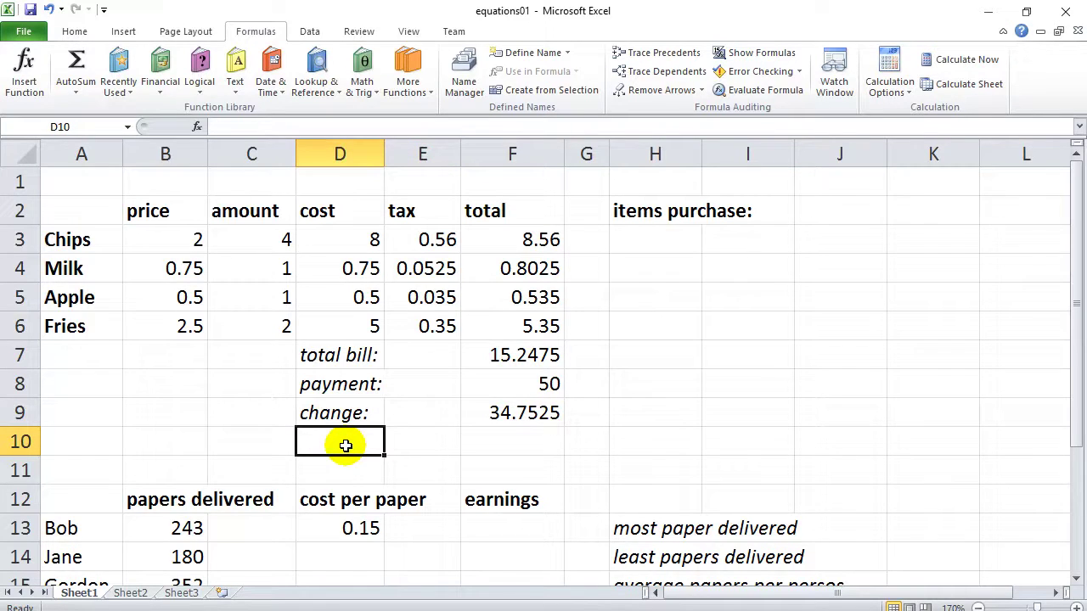
Change the purchased amounts in column C to 8 for chips, 2 for milk and 4 for fries
{"action": "left_click", "coordinate": [246, 242]}
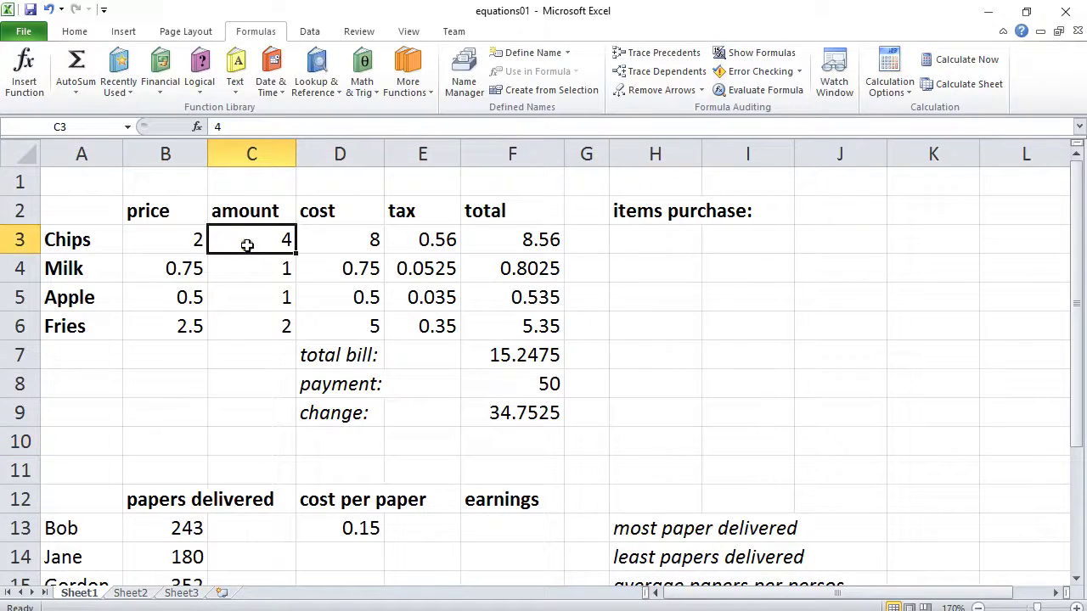
{"action": "type", "text": "8"}
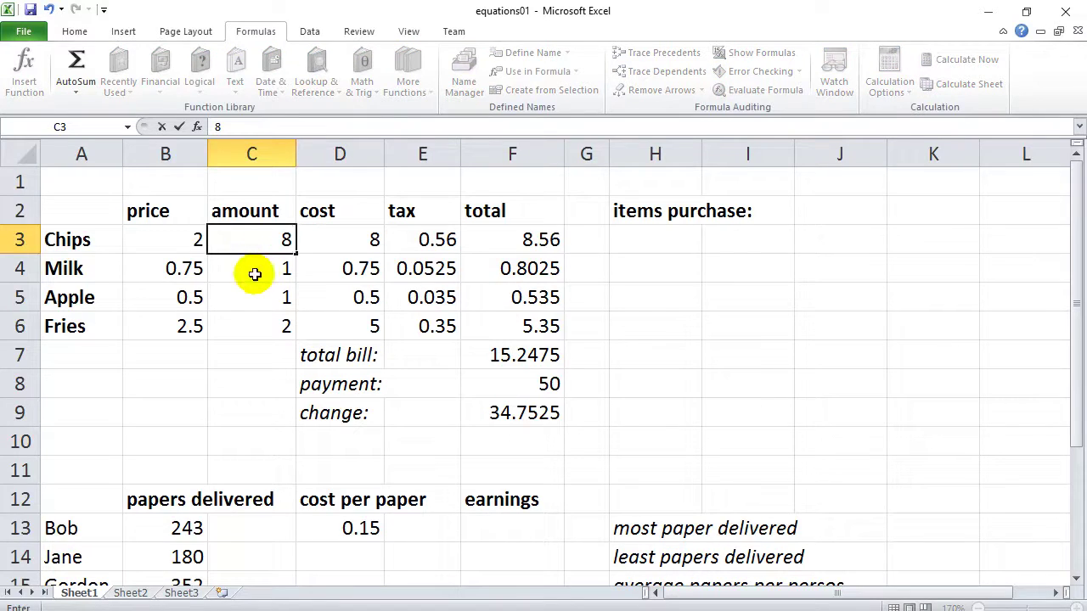
{"action": "left_click", "coordinate": [254, 273]}
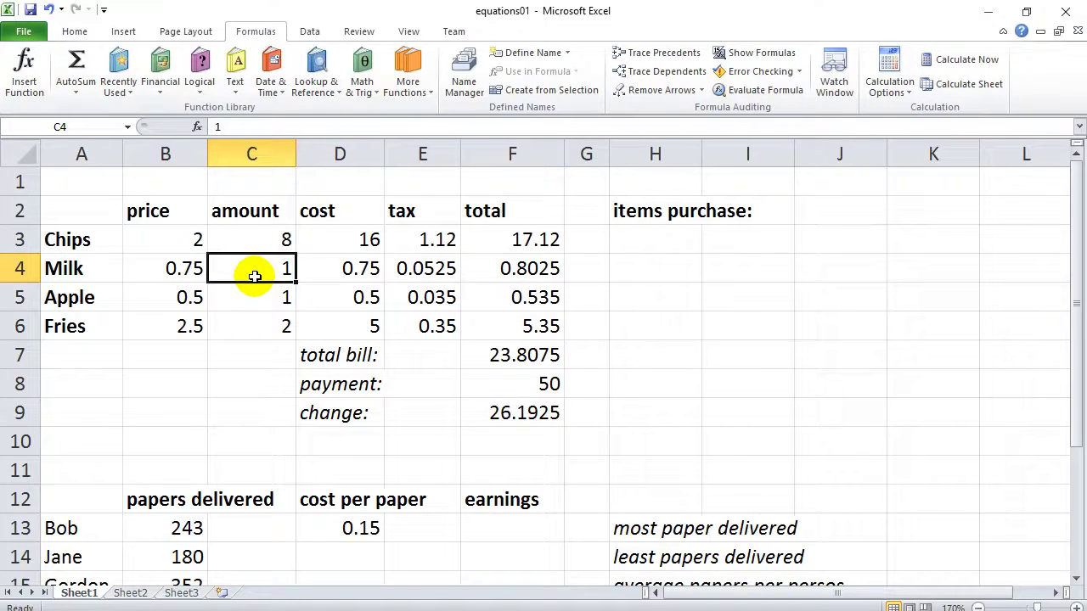
{"action": "type", "text": "2"}
{"action": "left_click", "coordinate": [258, 324]}
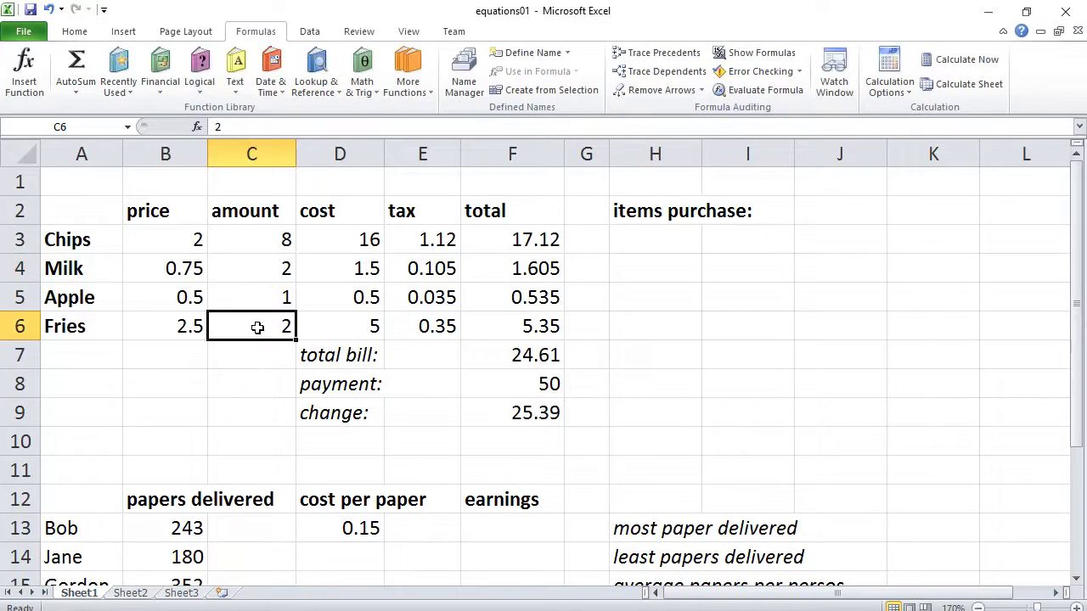
{"action": "type", "text": "4"}
{"action": "left_click", "coordinate": [253, 270]}
Change the payment in F8 to 75
{"action": "double_click", "coordinate": [543, 383]}
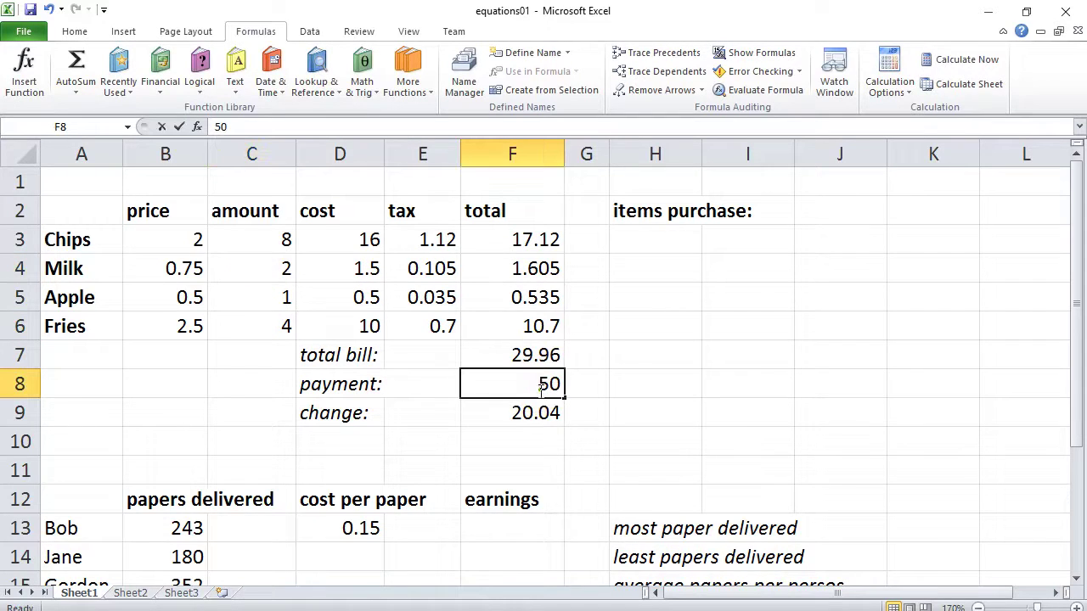
{"action": "double_click", "coordinate": [542, 386]}
{"action": "type", "text": "75"}
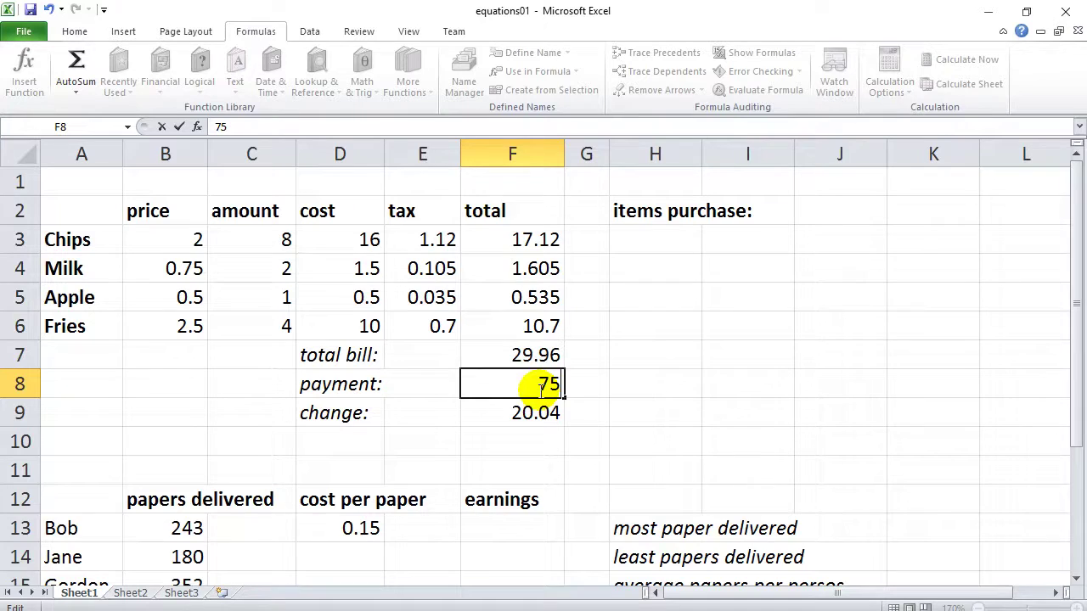
{"action": "key", "text": "Return"}
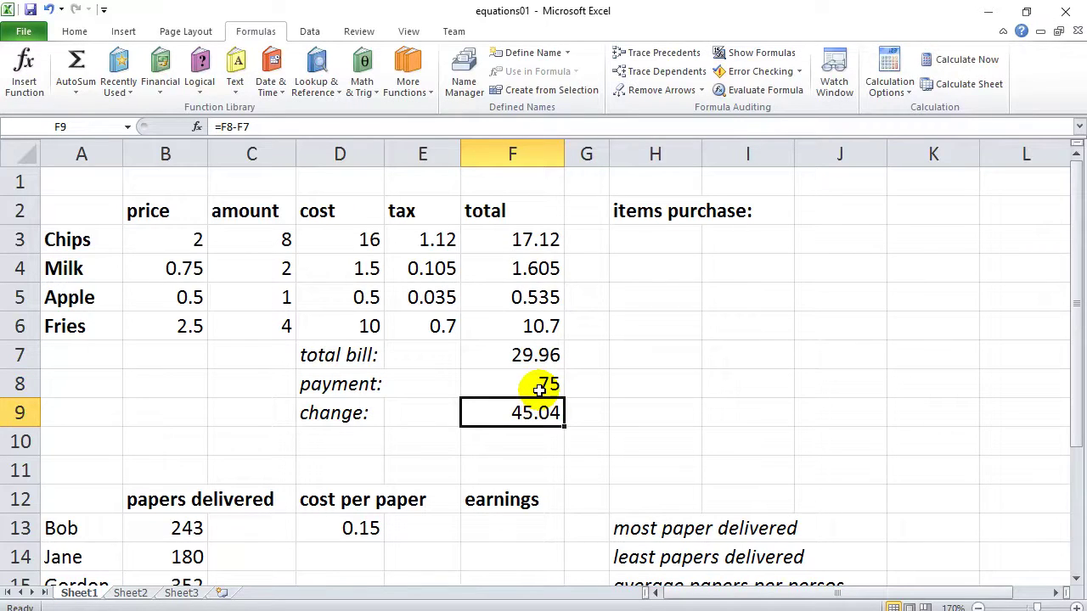
Review the chips row's amount, cost and total cells, plus the change and total bill formulas in F9 and F7
{"action": "left_click", "coordinate": [226, 370]}
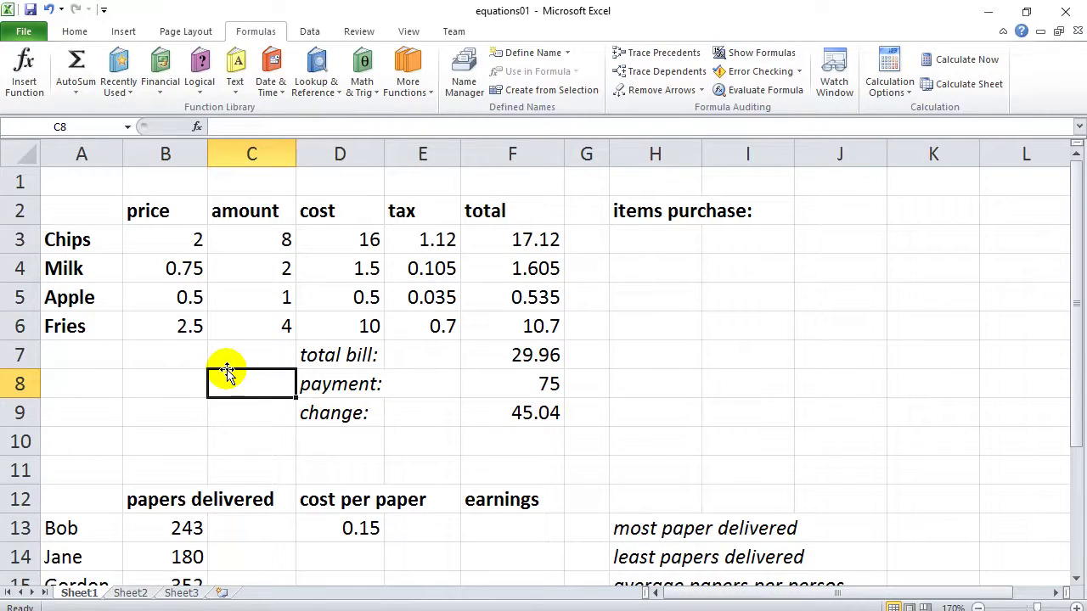
{"action": "left_click", "coordinate": [239, 352]}
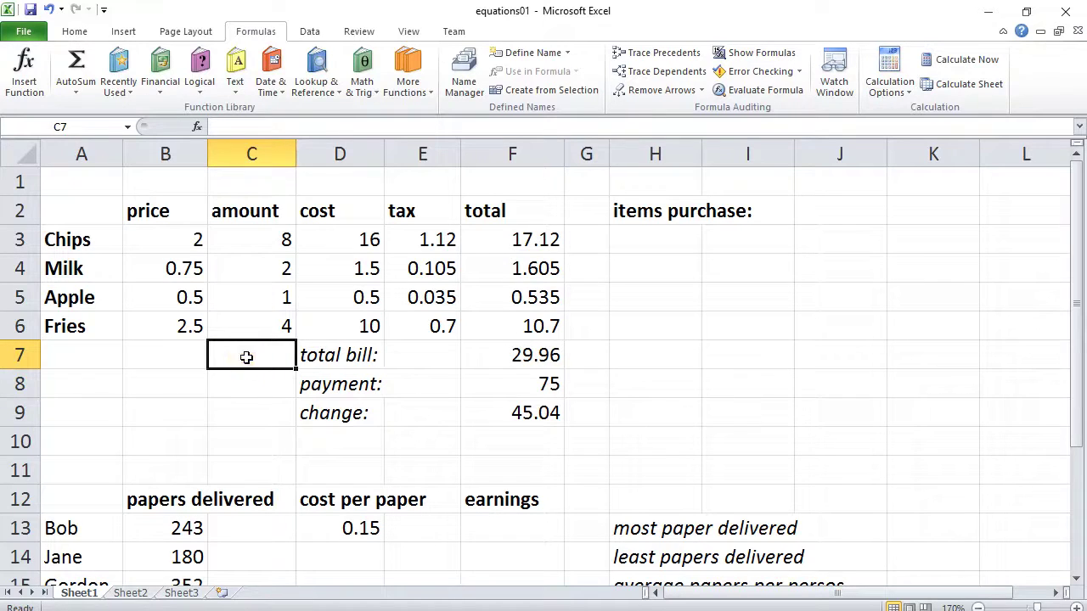
{"action": "left_click", "coordinate": [246, 242]}
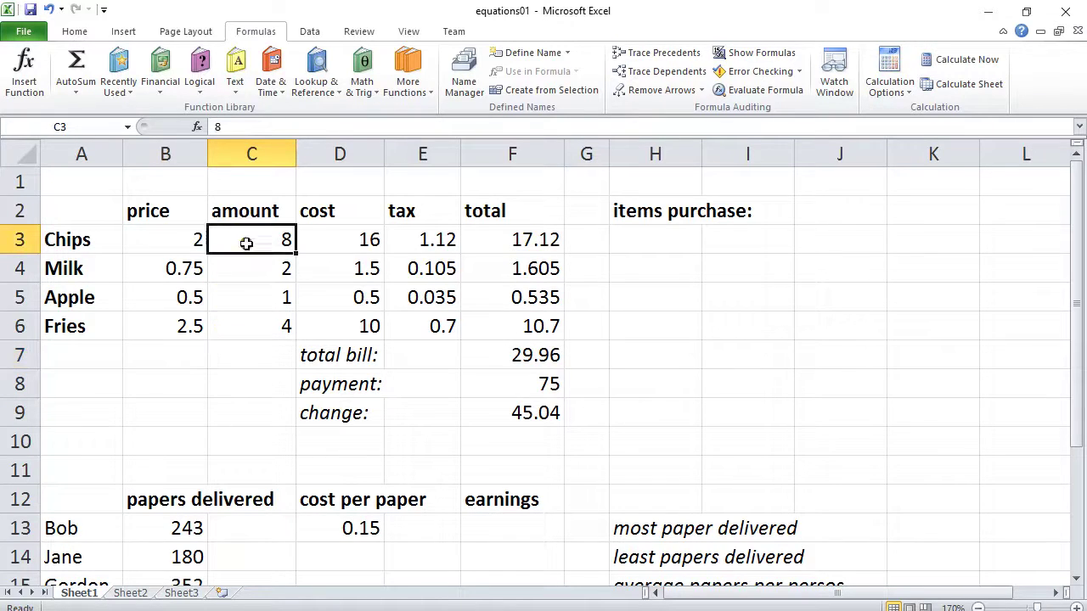
{"action": "left_click", "coordinate": [309, 246]}
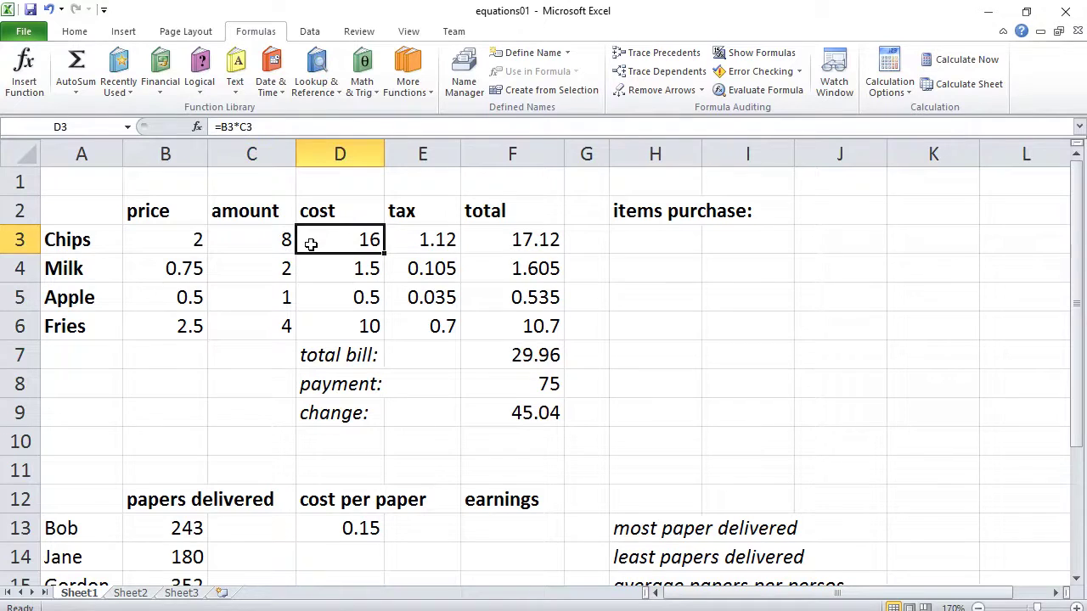
{"action": "left_click", "coordinate": [497, 237]}
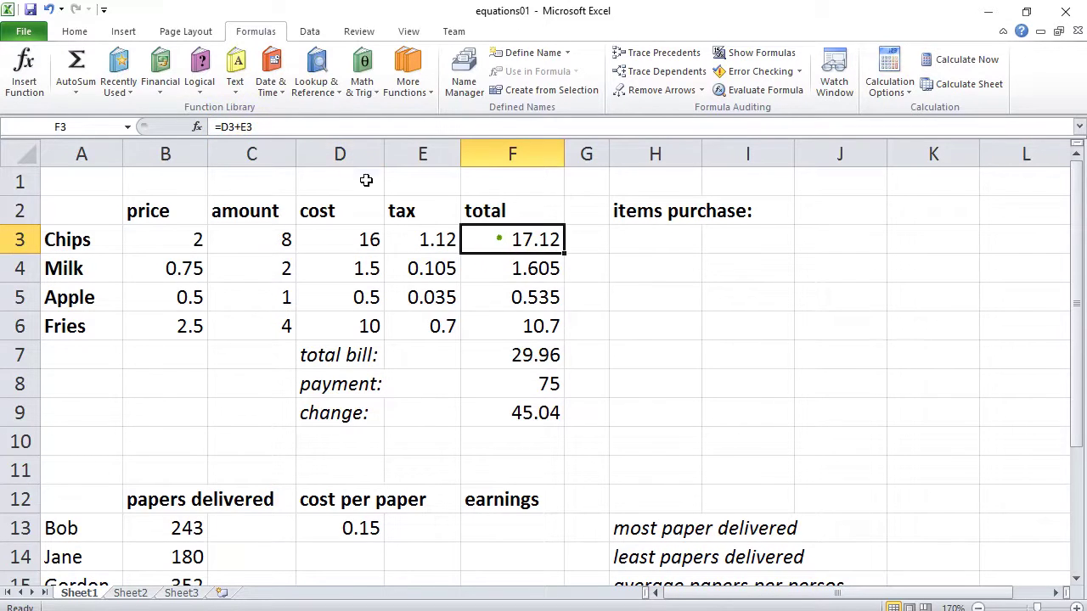
{"action": "left_click", "coordinate": [520, 411]}
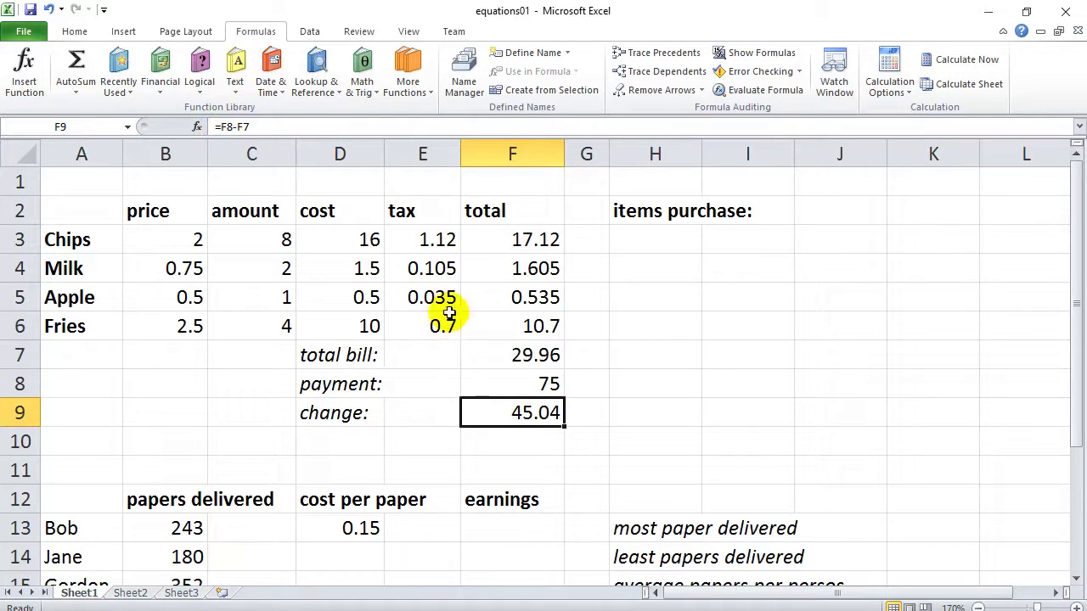
{"action": "left_click", "coordinate": [516, 360]}
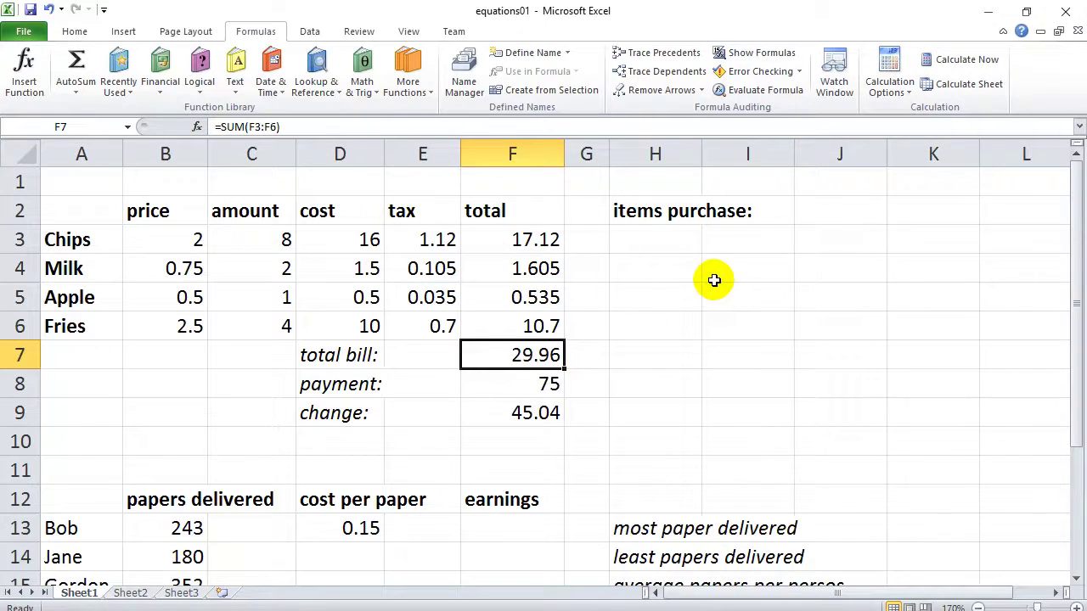
Calculate the number of items purchased in J2 by summing the amounts in C3 to C6 with the SUM function
{"action": "left_click", "coordinate": [812, 211]}
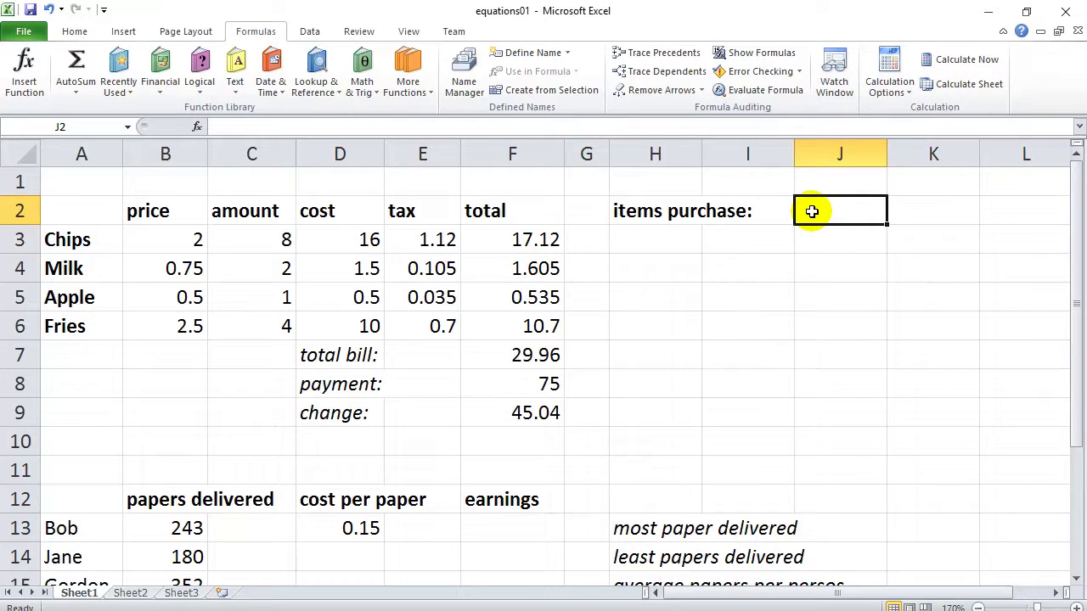
{"action": "type", "text": "="}
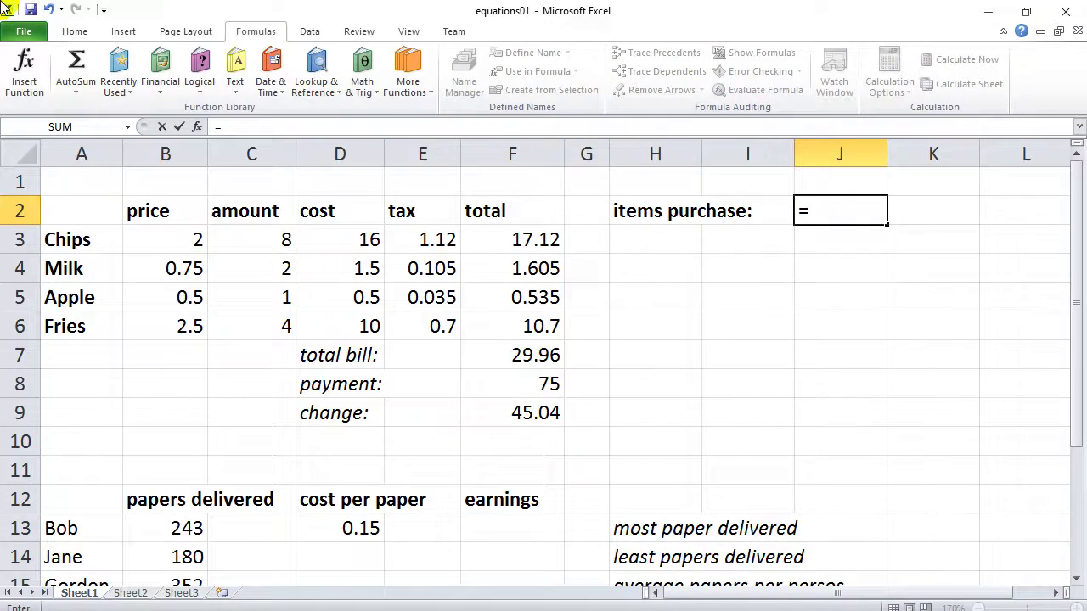
{"action": "type", "text": "sum("}
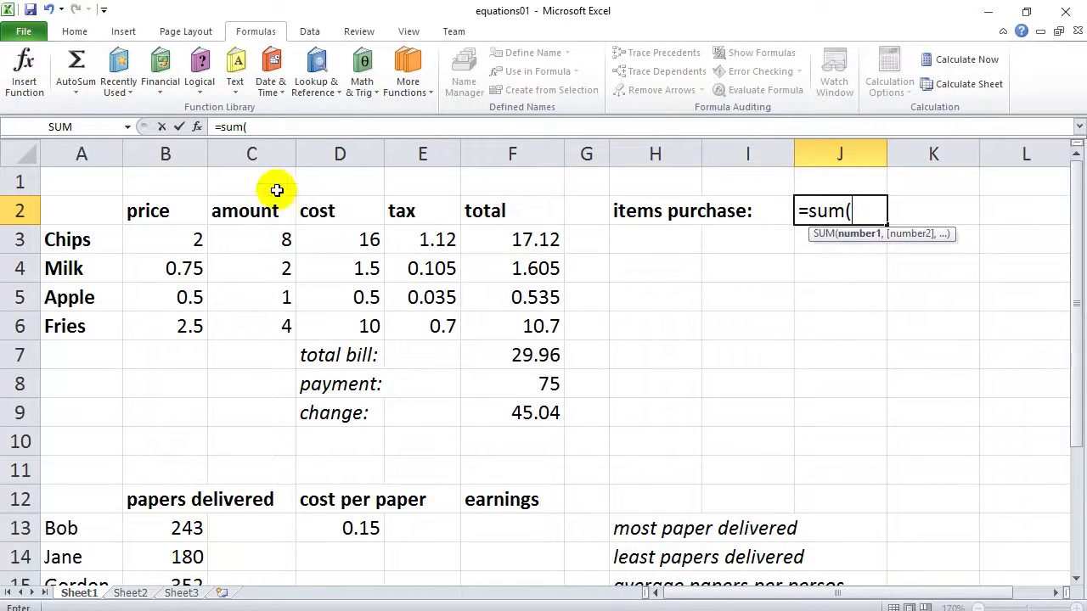
{"action": "left_click", "coordinate": [240, 245]}
{"action": "left_click_drag", "start_coordinate": [240, 245], "coordinate": [248, 321]}
{"action": "type", "text": ")"}
{"action": "key", "text": "Return"}
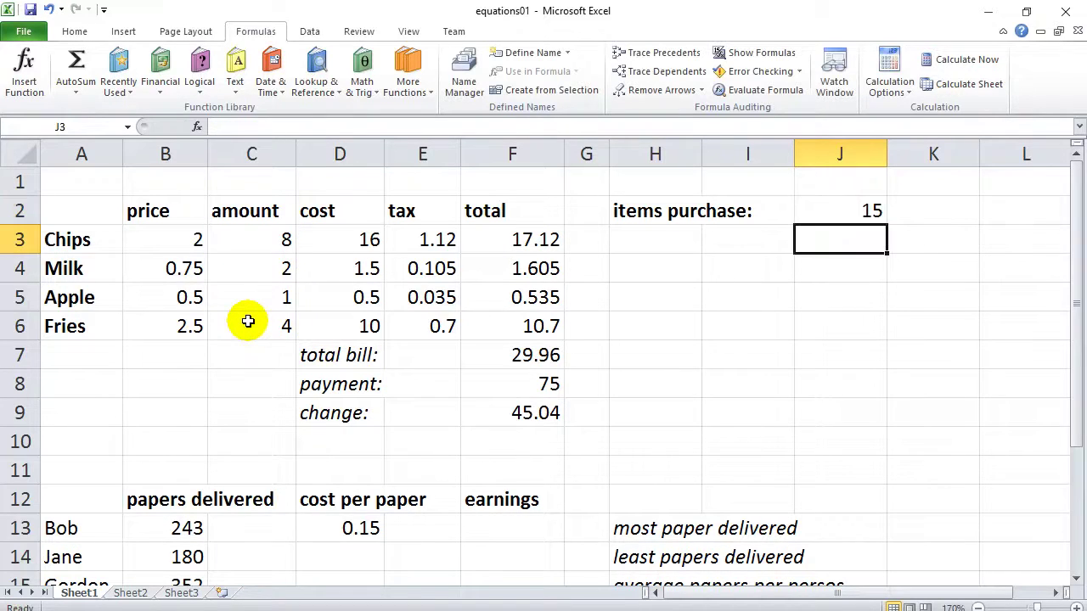
Look over the purchase table and the papers delivered table below it, including its earnings column and summary labels
{"action": "left_click", "coordinate": [618, 269]}
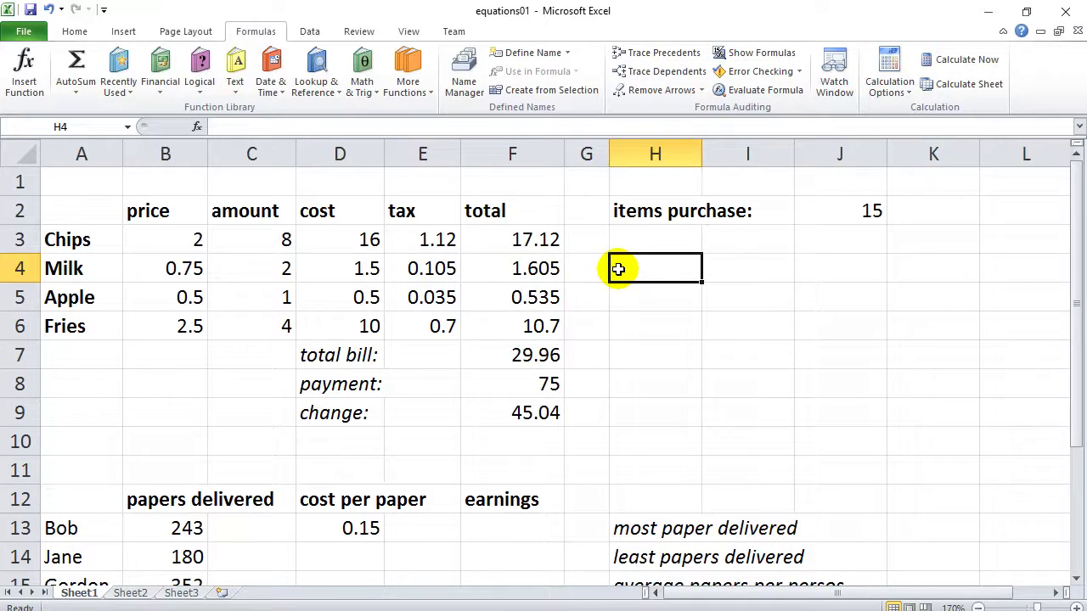
{"action": "scroll", "coordinate": [655, 272], "scroll_direction": "down", "scroll_amount": 1}
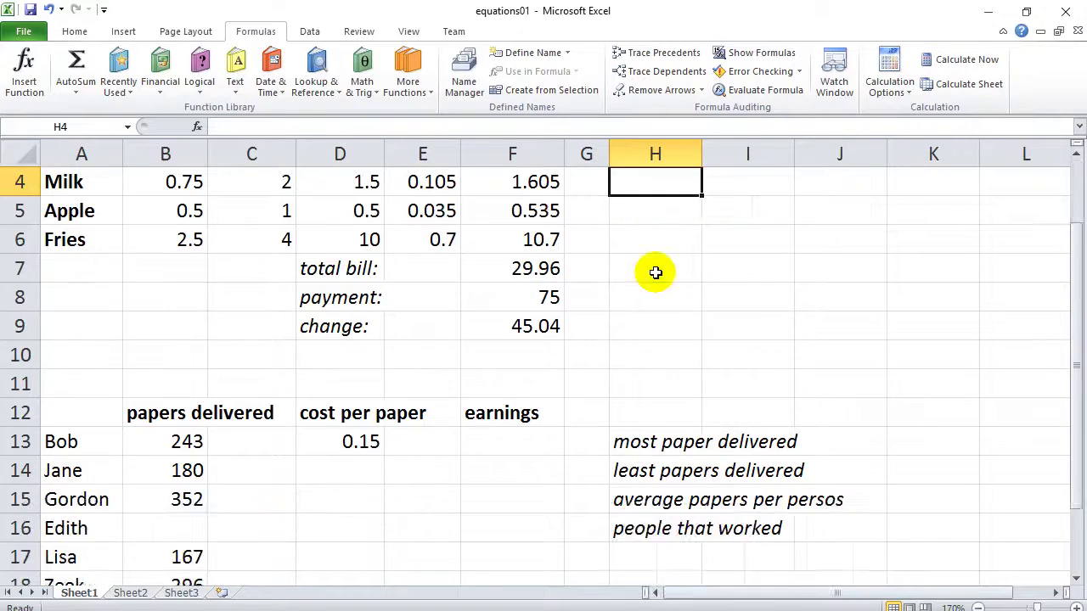
{"action": "scroll", "coordinate": [655, 271], "scroll_direction": "up", "scroll_amount": 1}
{"action": "left_click", "coordinate": [319, 287]}
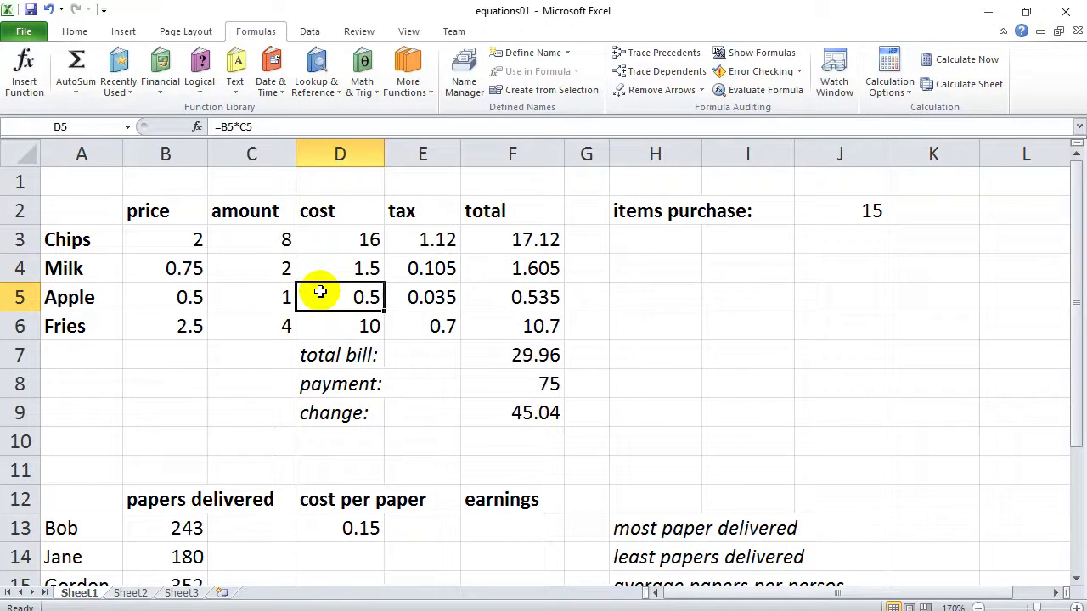
{"action": "scroll", "coordinate": [320, 291], "scroll_direction": "down", "scroll_amount": 3}
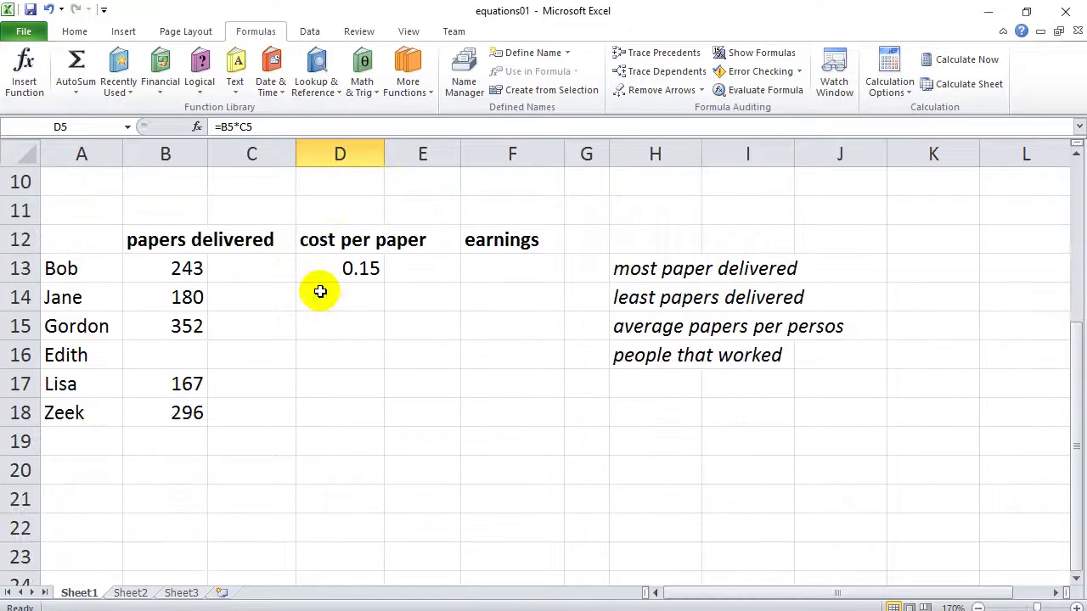
{"action": "scroll", "coordinate": [320, 291], "scroll_direction": "up", "scroll_amount": 1}
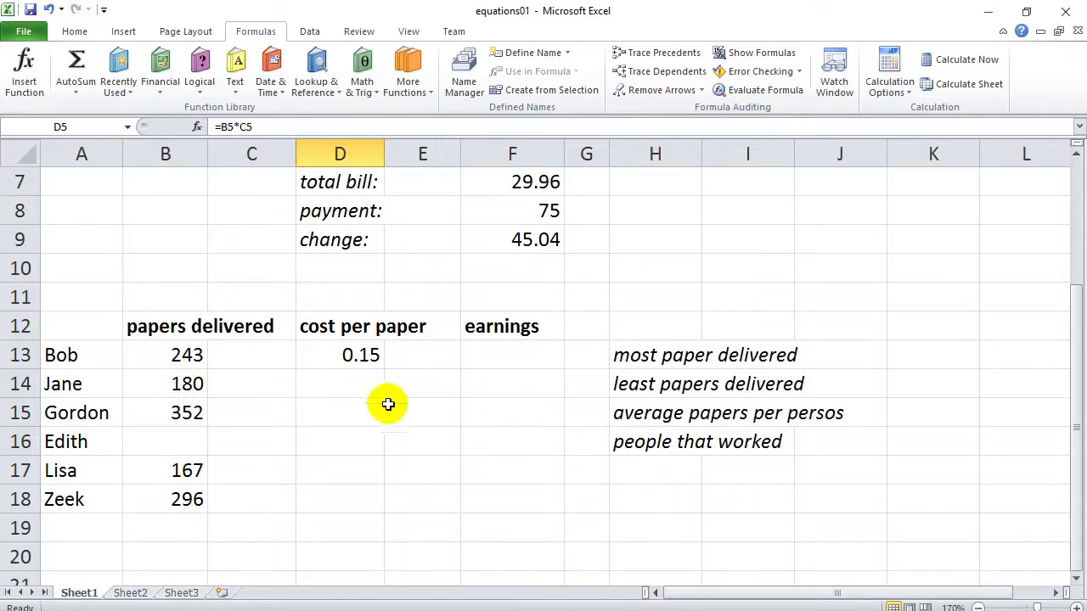
{"action": "left_click", "coordinate": [419, 392]}
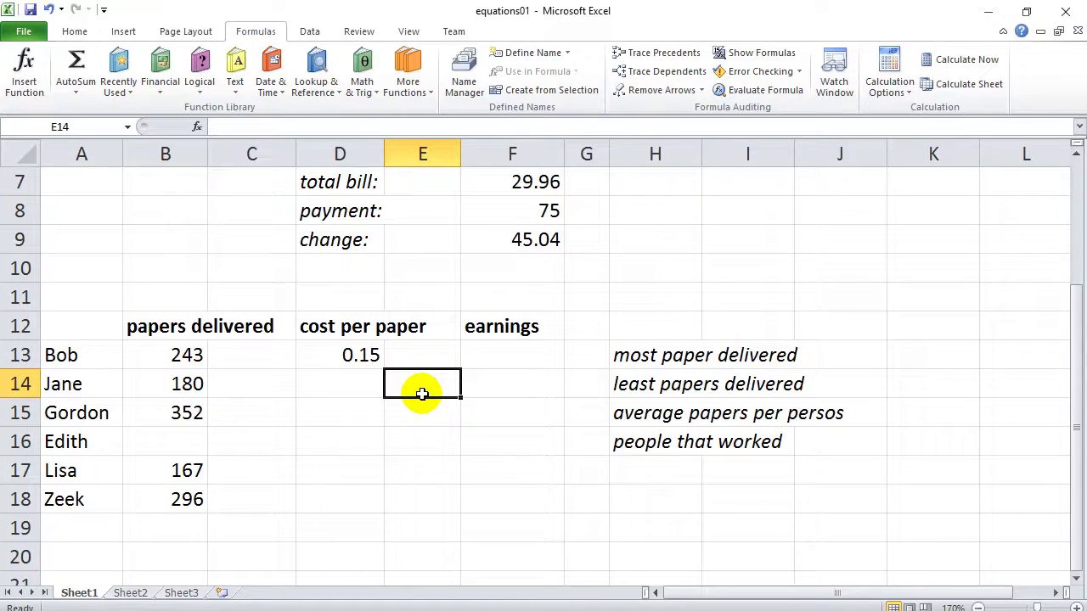